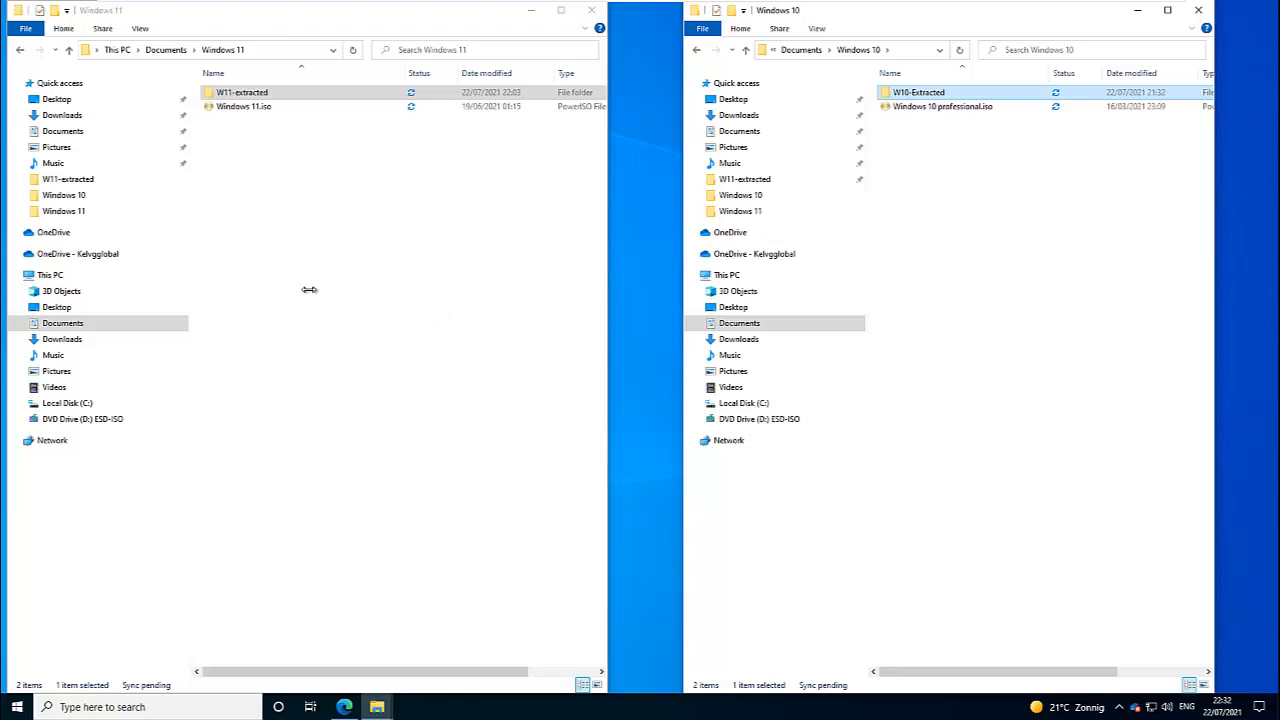
Select Windows 11.iso and Windows 10 professional.iso in their folders to check both source images
left_click(279, 142)
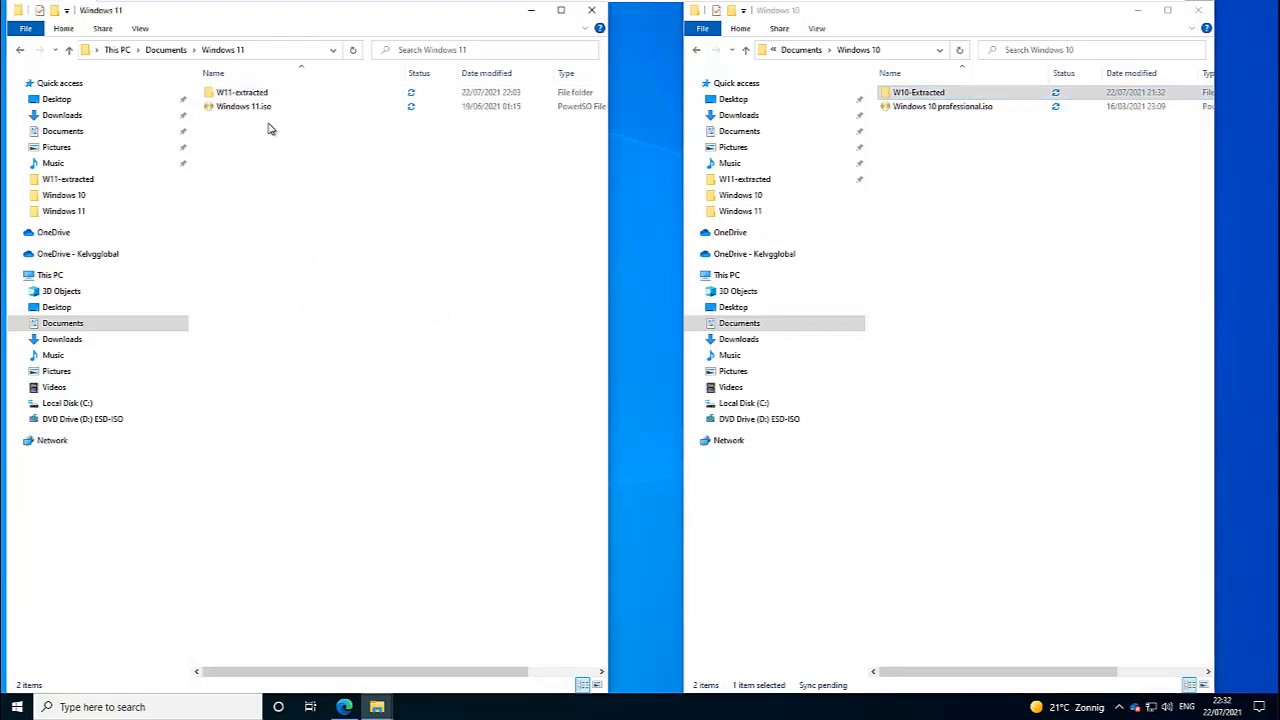
left_click(263, 110)
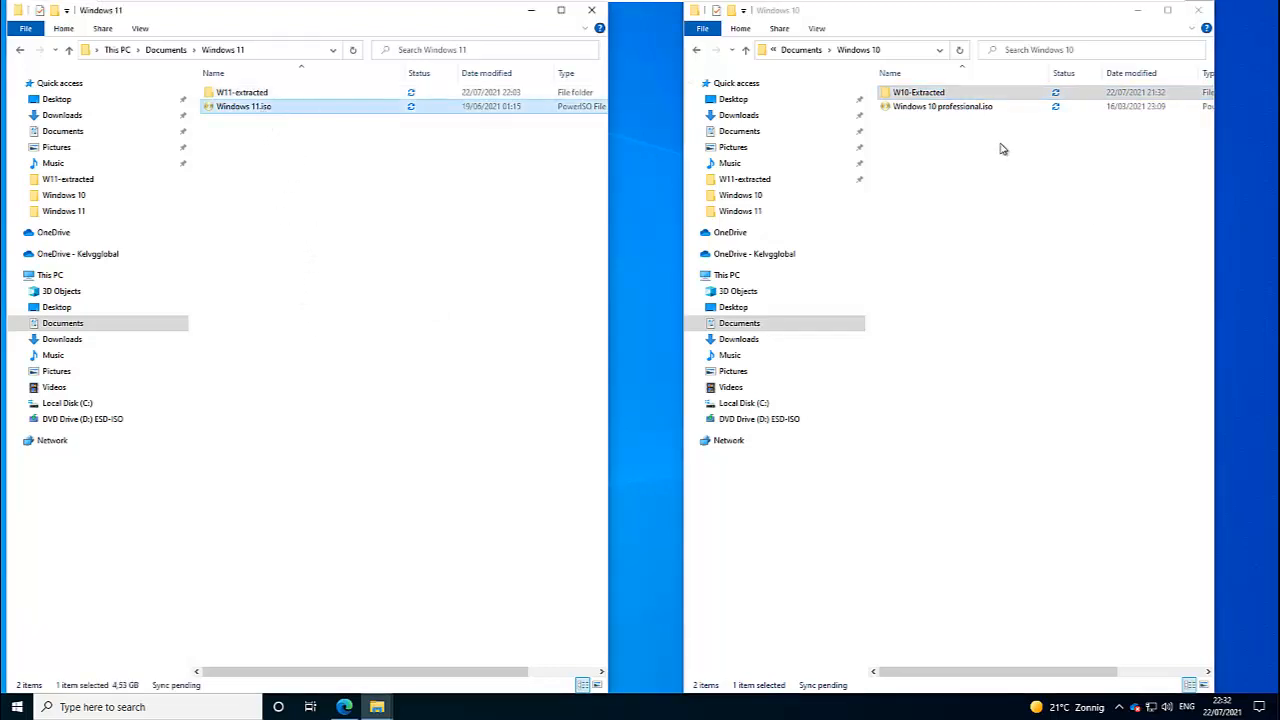
left_click(962, 156)
left_click(948, 108)
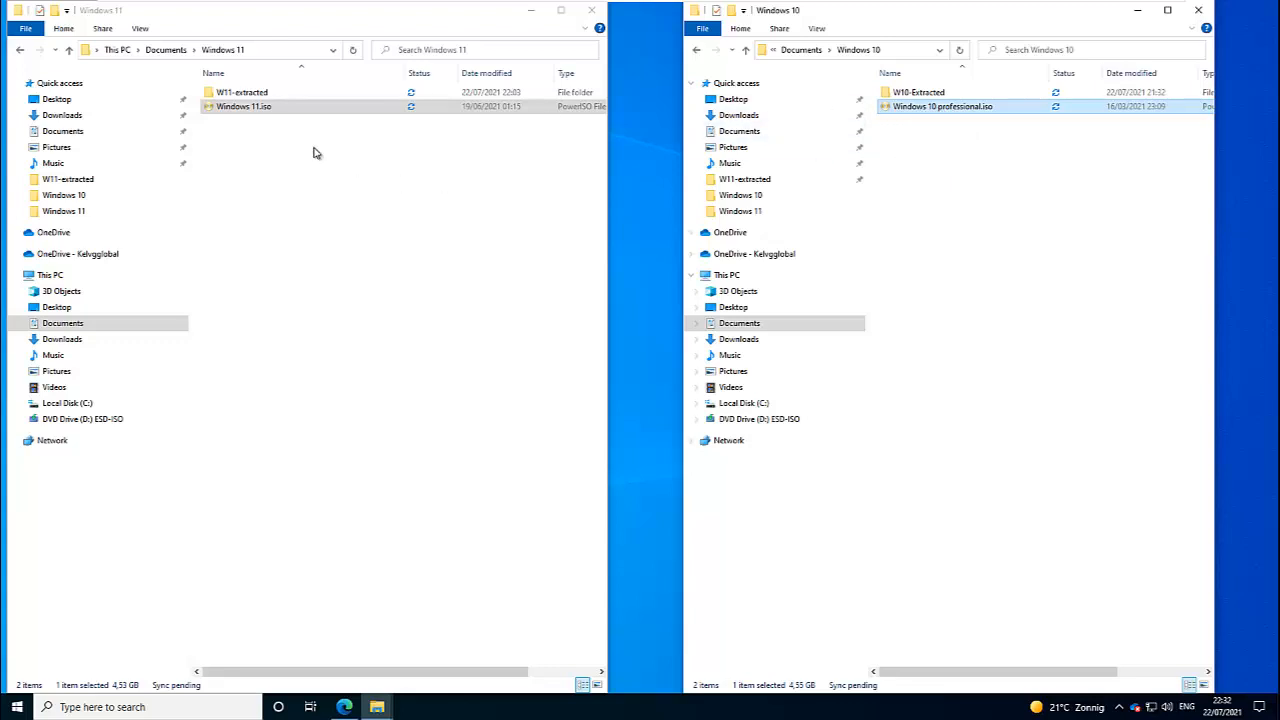
left_click(258, 106)
Open the W10-Extracted folder in the Windows 10 window and the W11-extracted folder in the Windows 11 window
double_click(918, 92)
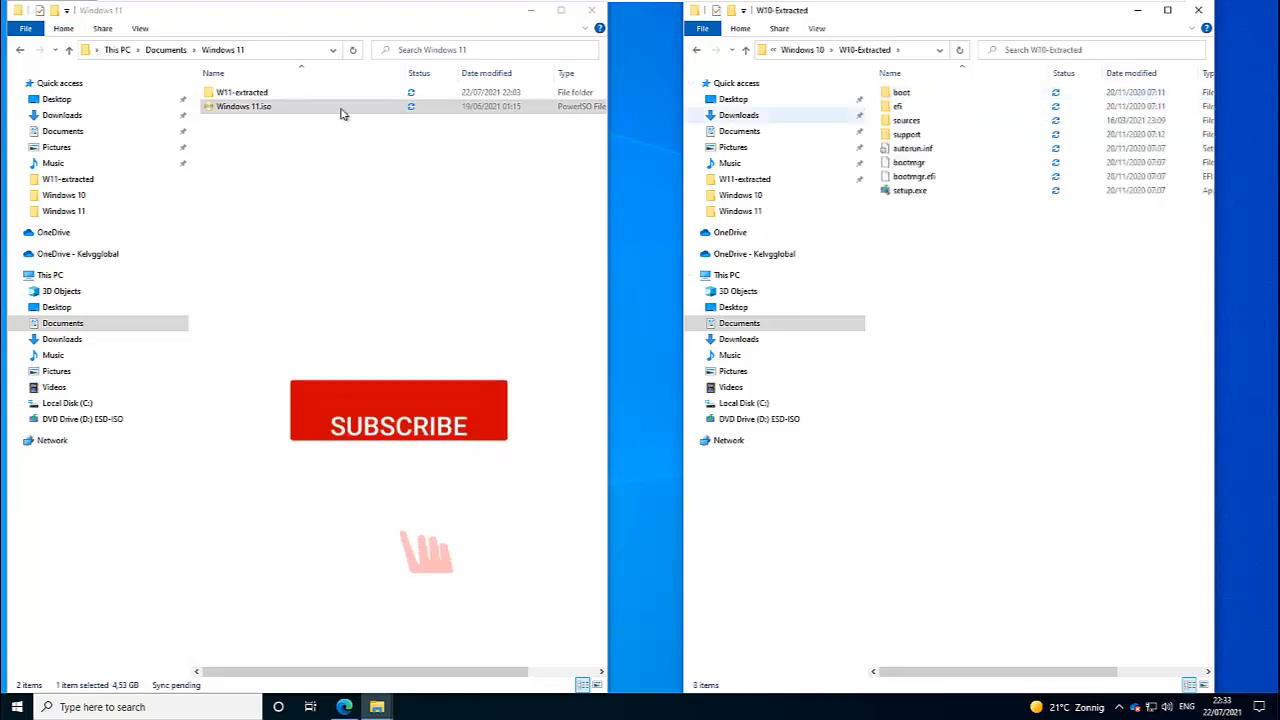
left_click(256, 114)
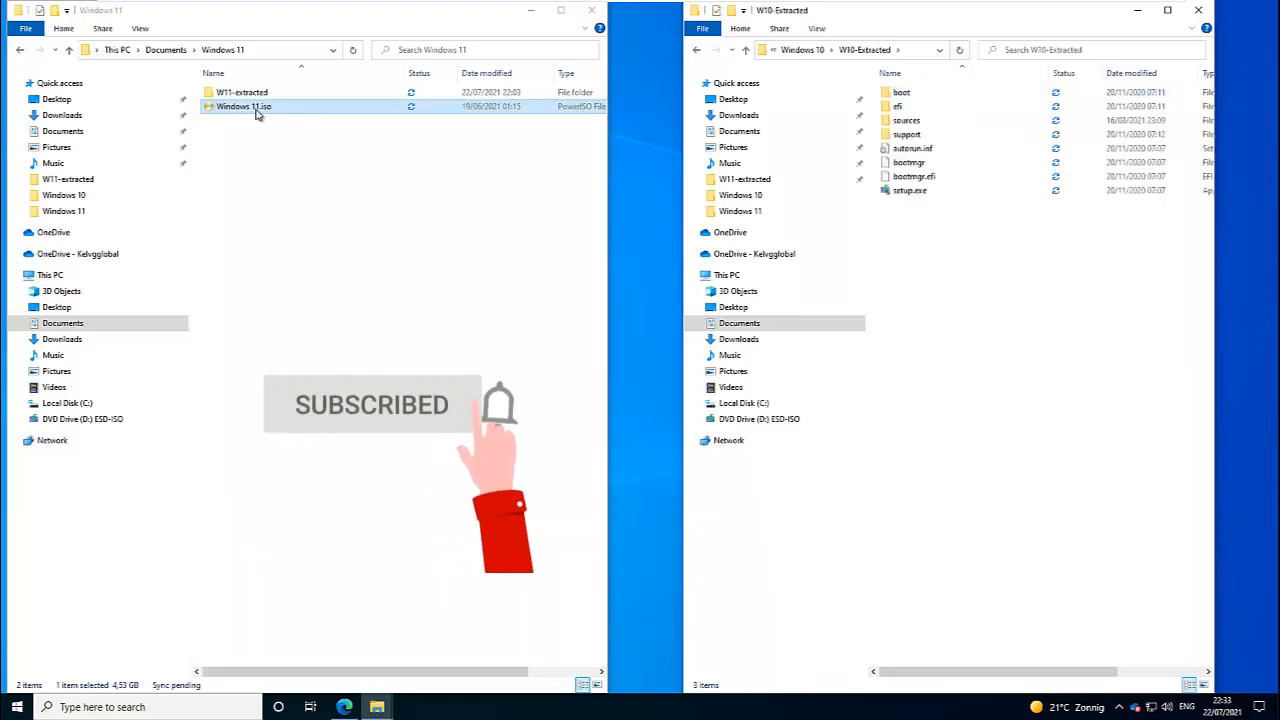
double_click(256, 93)
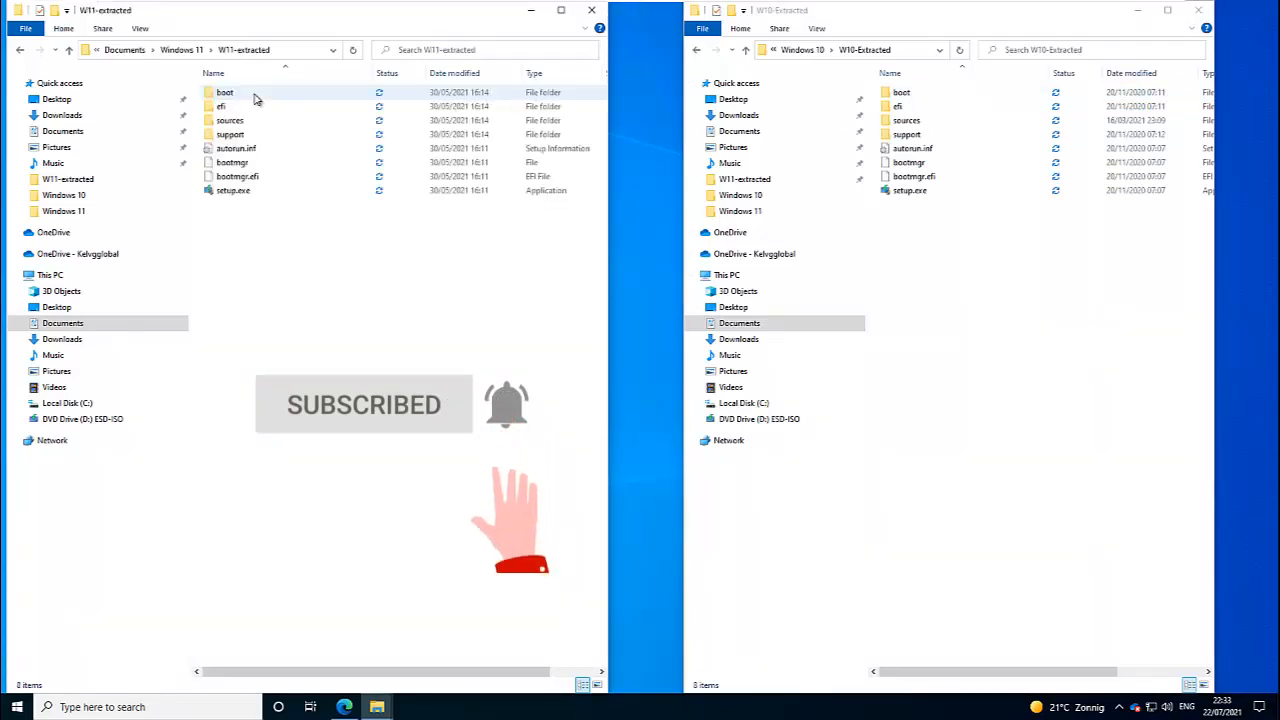
Go back to the Windows 11 folder and open Windows 11.iso in PowerISO
left_click(20, 707)
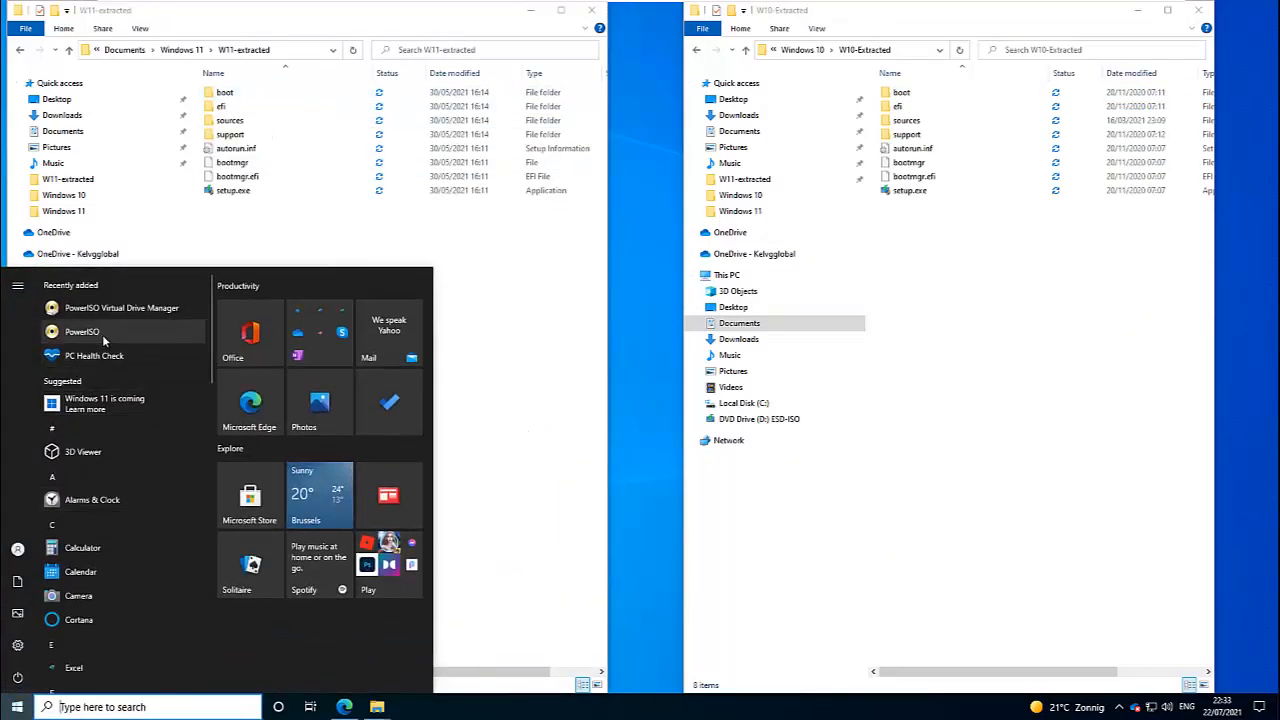
left_click(182, 49)
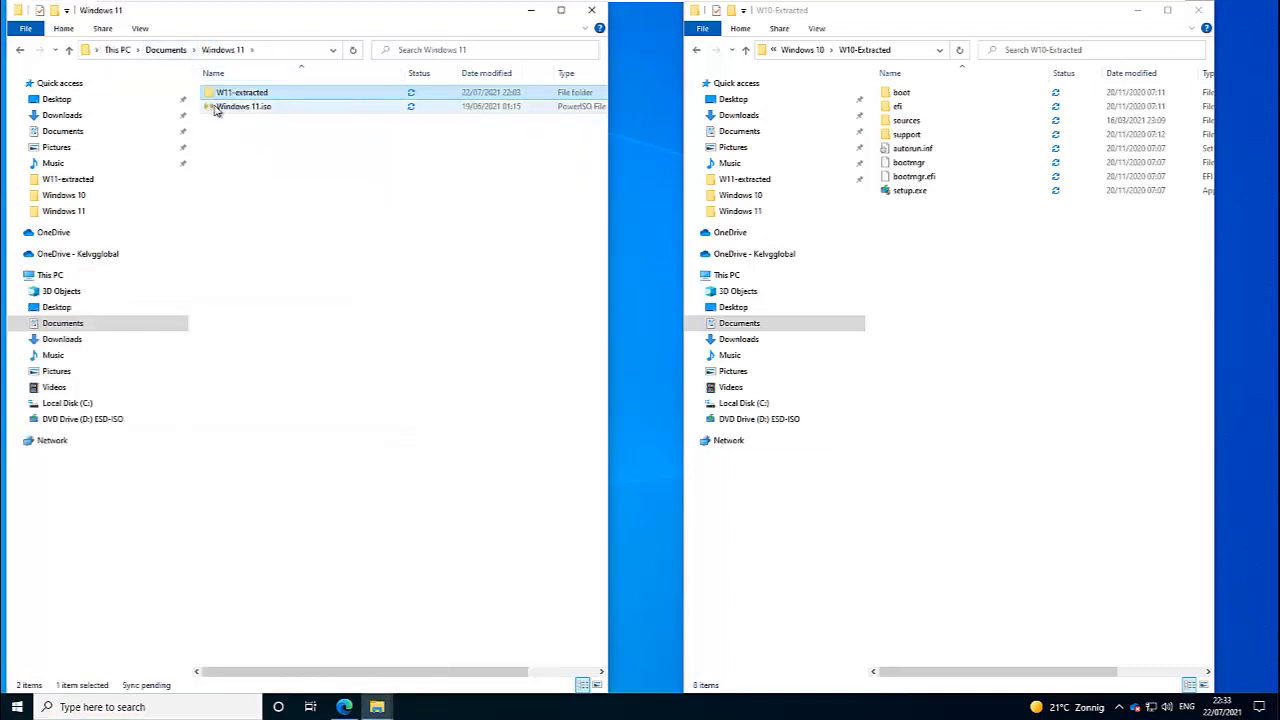
double_click(248, 106)
right_click(250, 112)
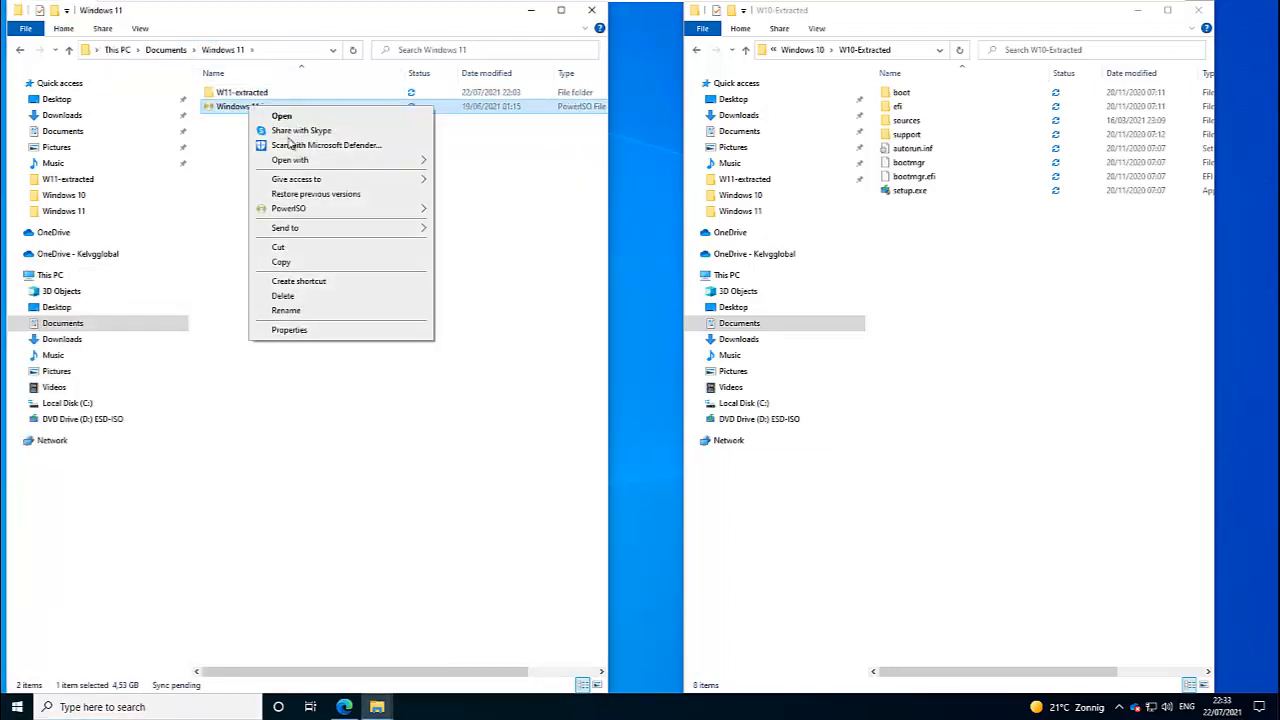
mouse_move(322, 211)
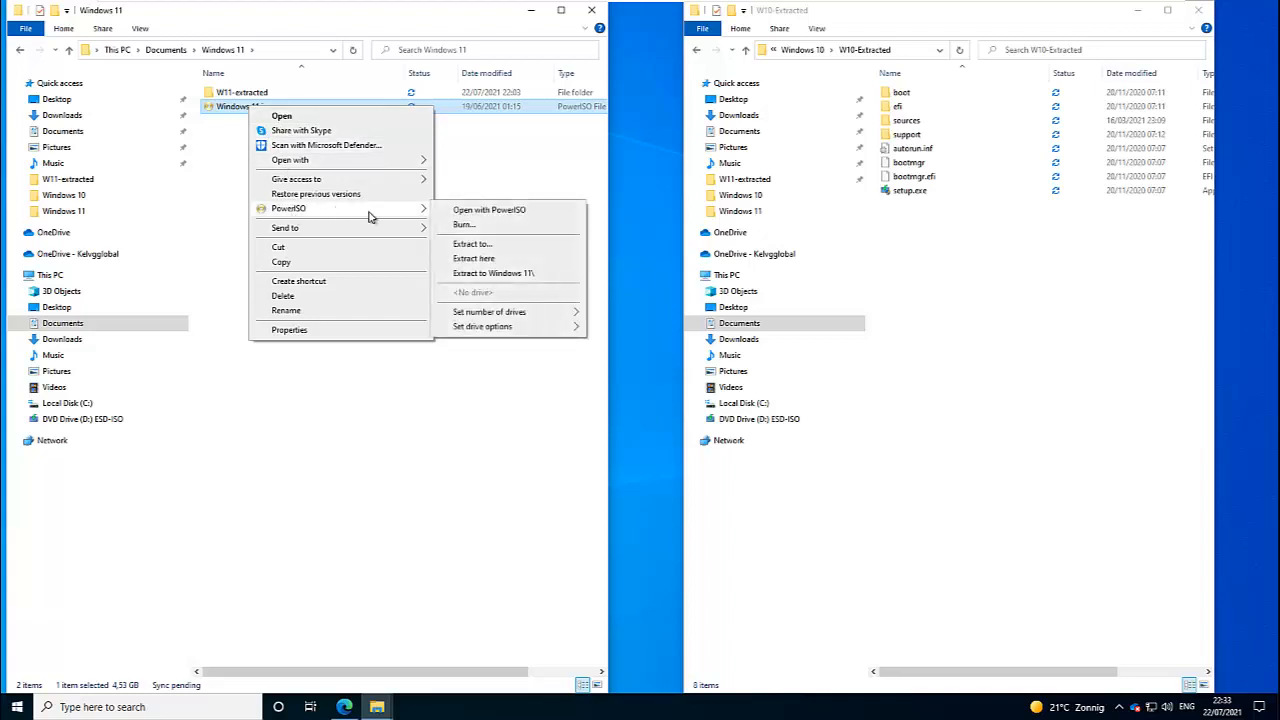
left_click(485, 213)
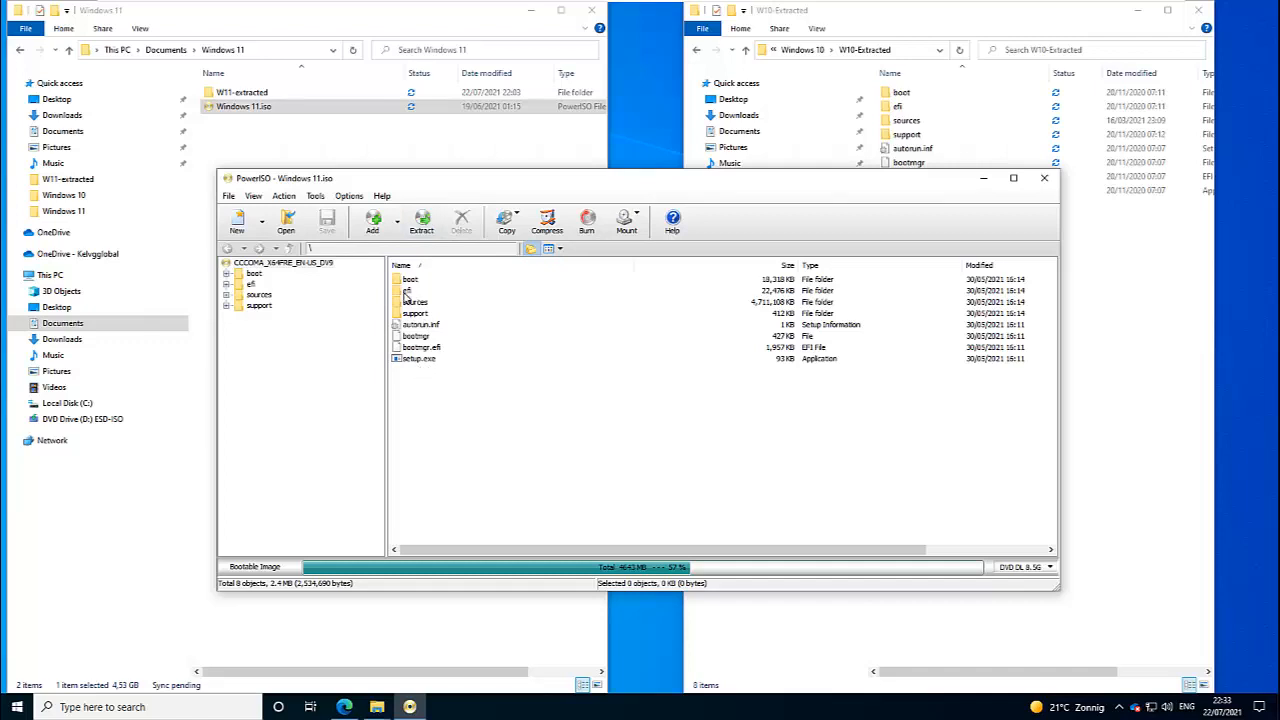
Choose W11-extracted as the extraction destination for the image files, but cancel the extraction and close PowerISO
left_click(421, 222)
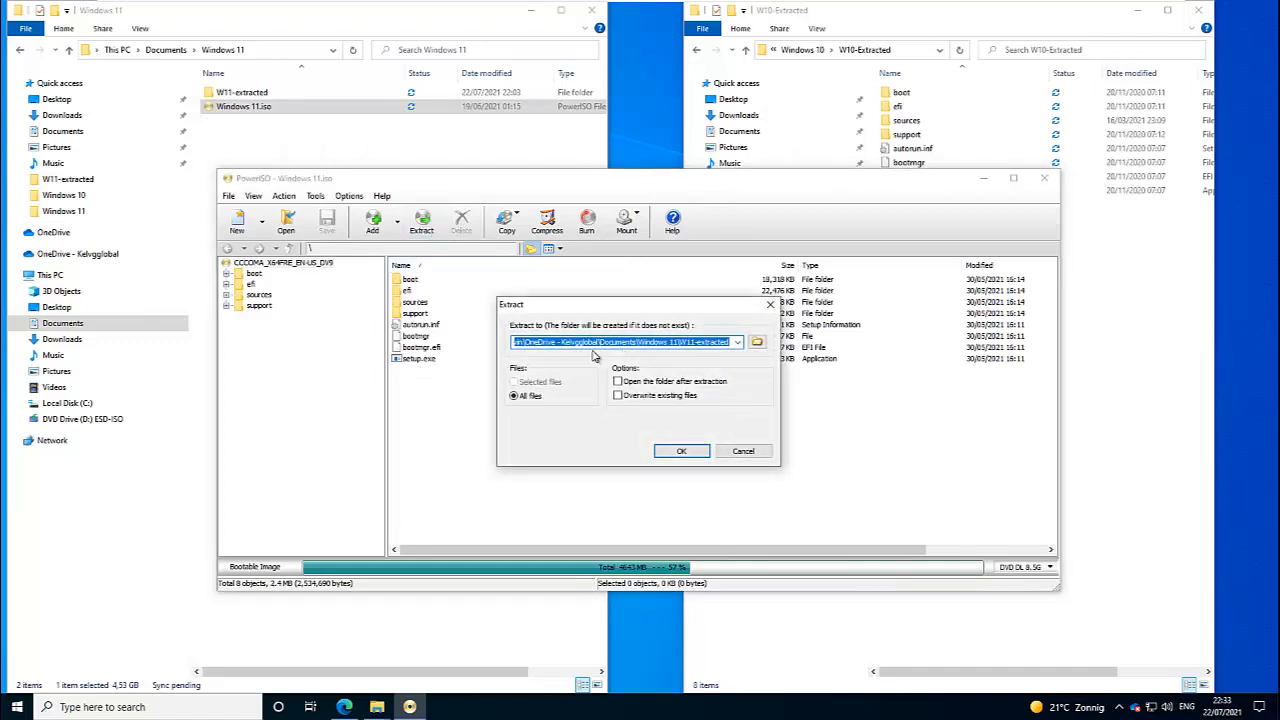
left_click(756, 342)
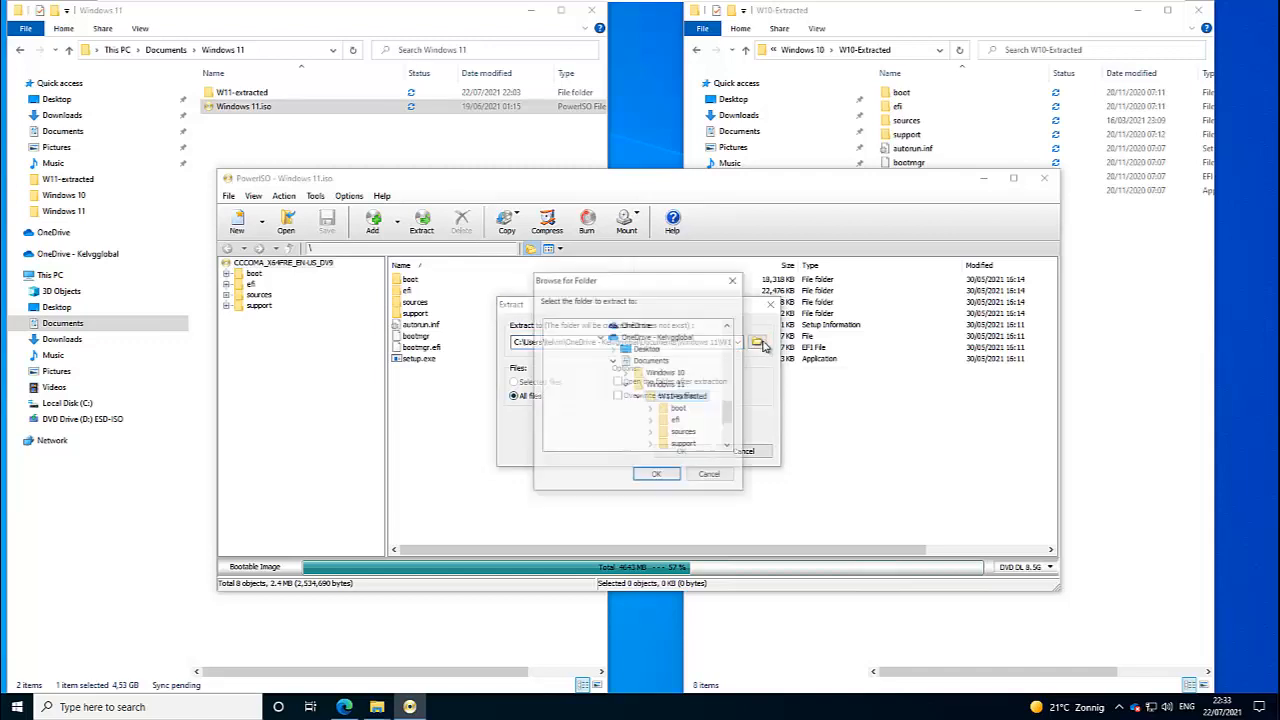
left_click(668, 386)
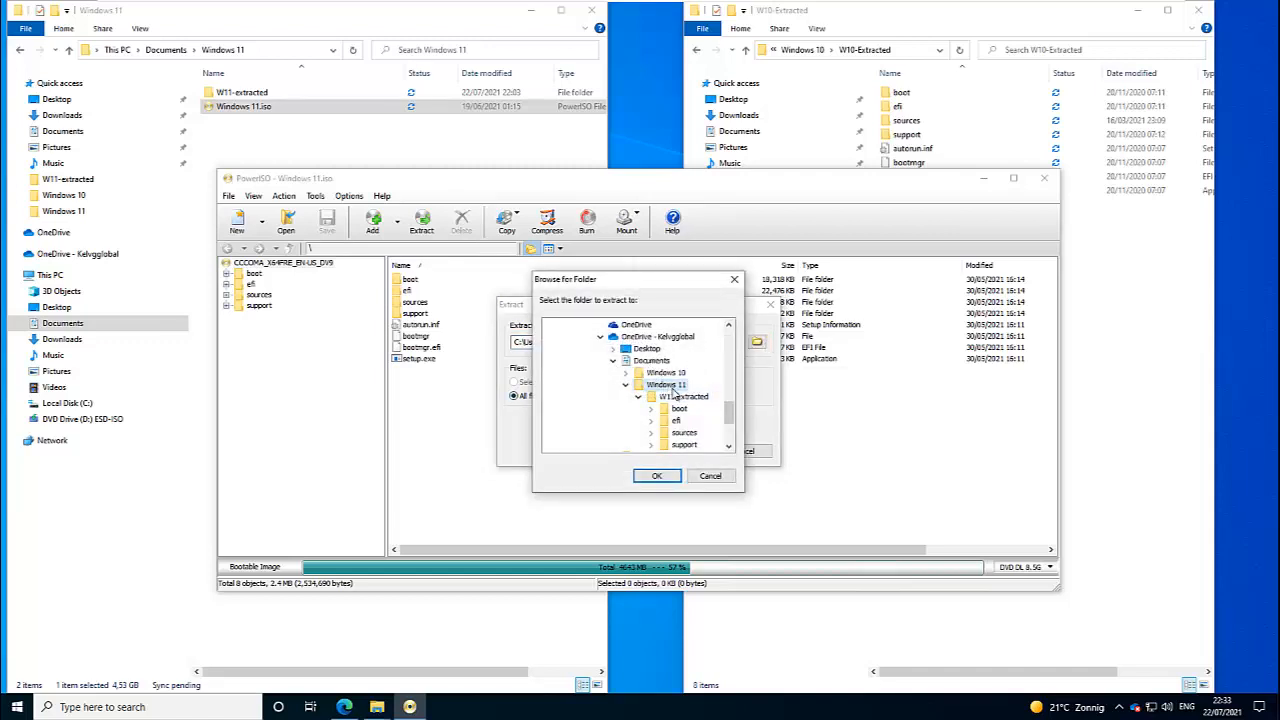
left_click(675, 397)
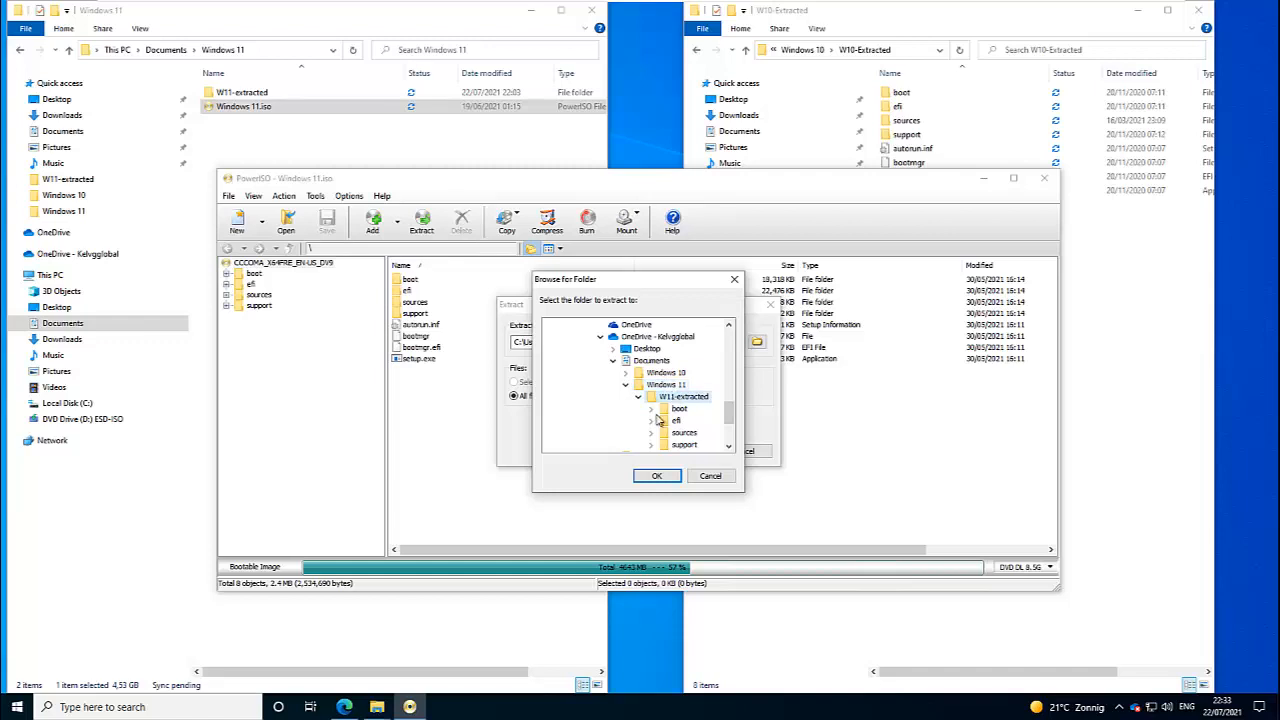
left_click(675, 475)
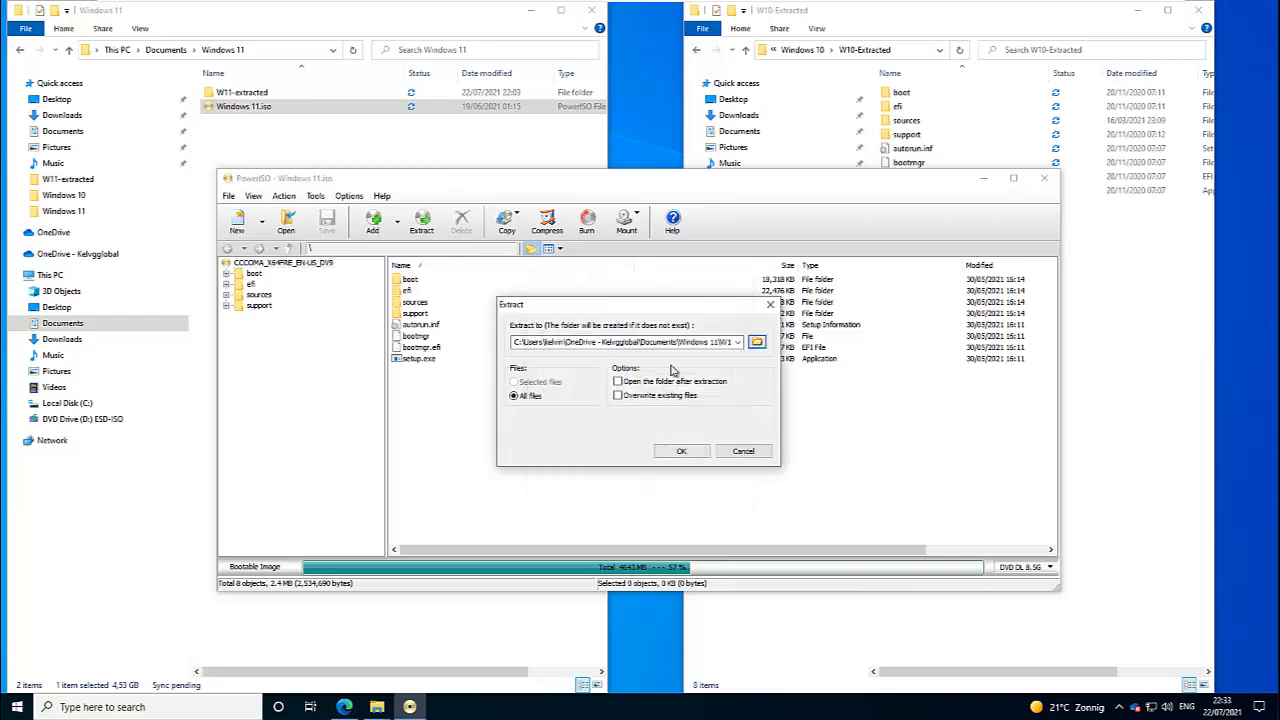
left_click(740, 451)
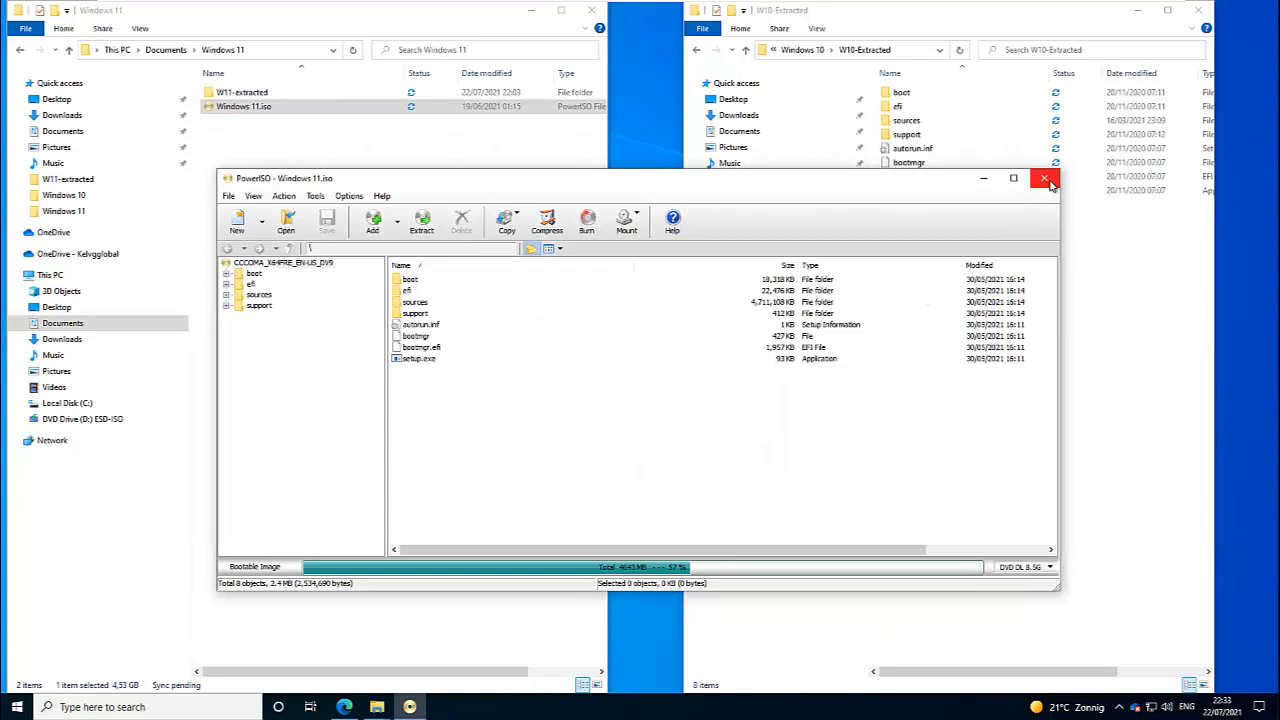
left_click(1045, 180)
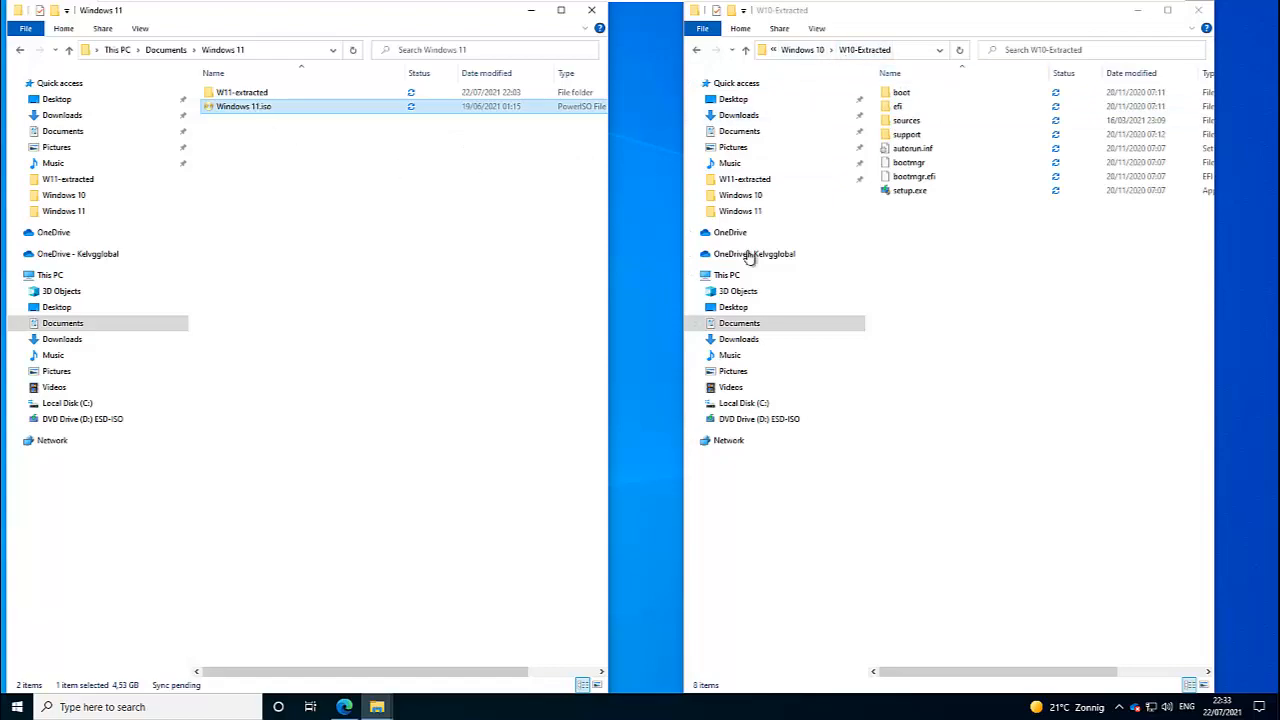
Open the sources folder inside W11-extracted and the sources folder inside W10-Extracted side by side
left_click(252, 97)
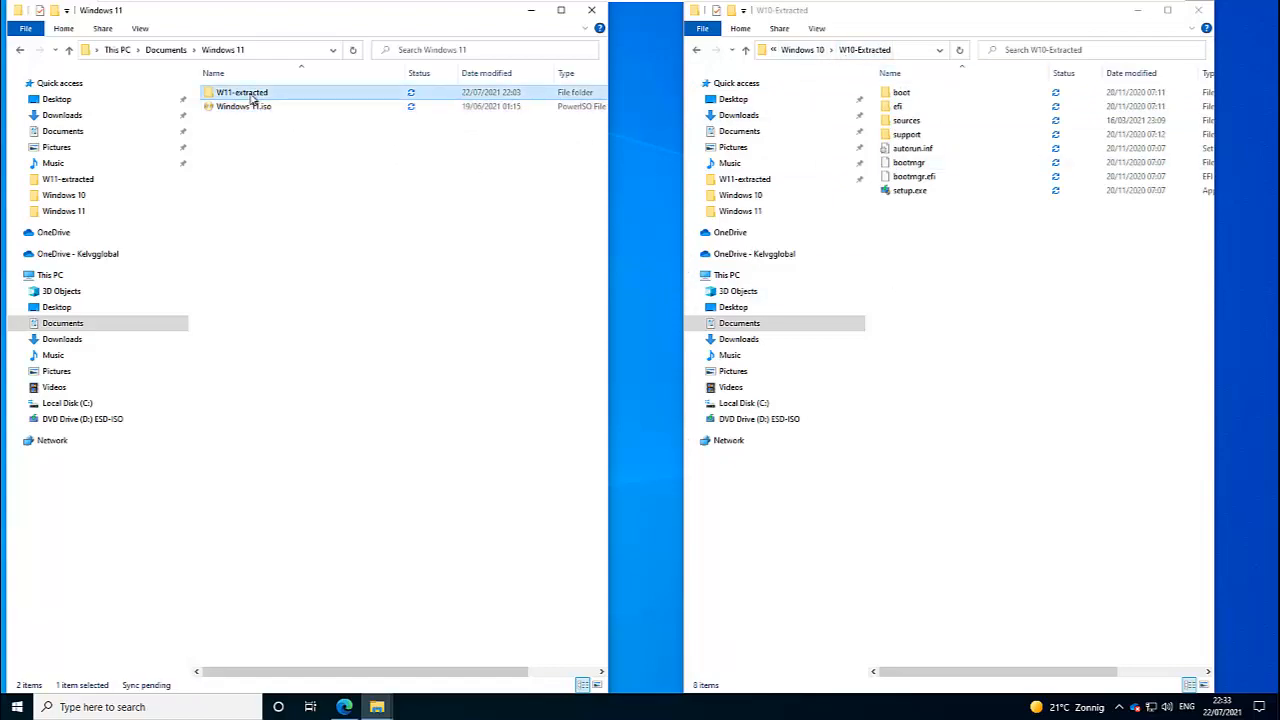
double_click(252, 97)
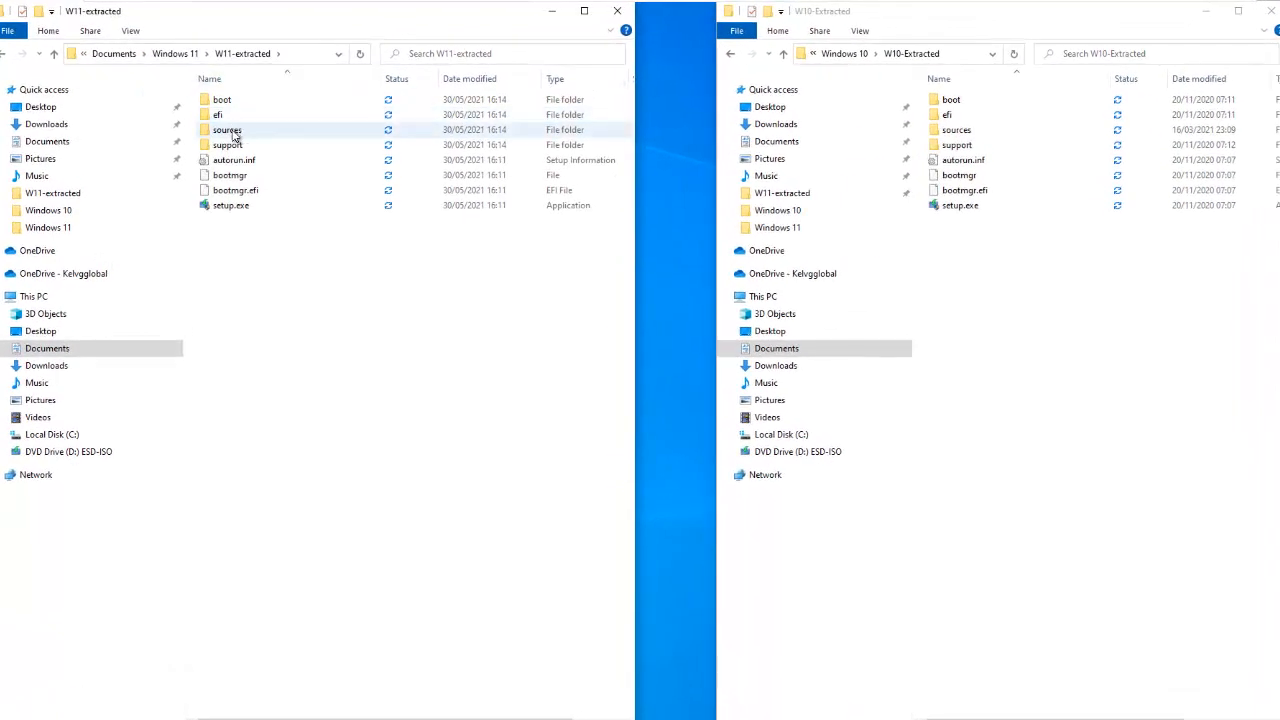
double_click(228, 130)
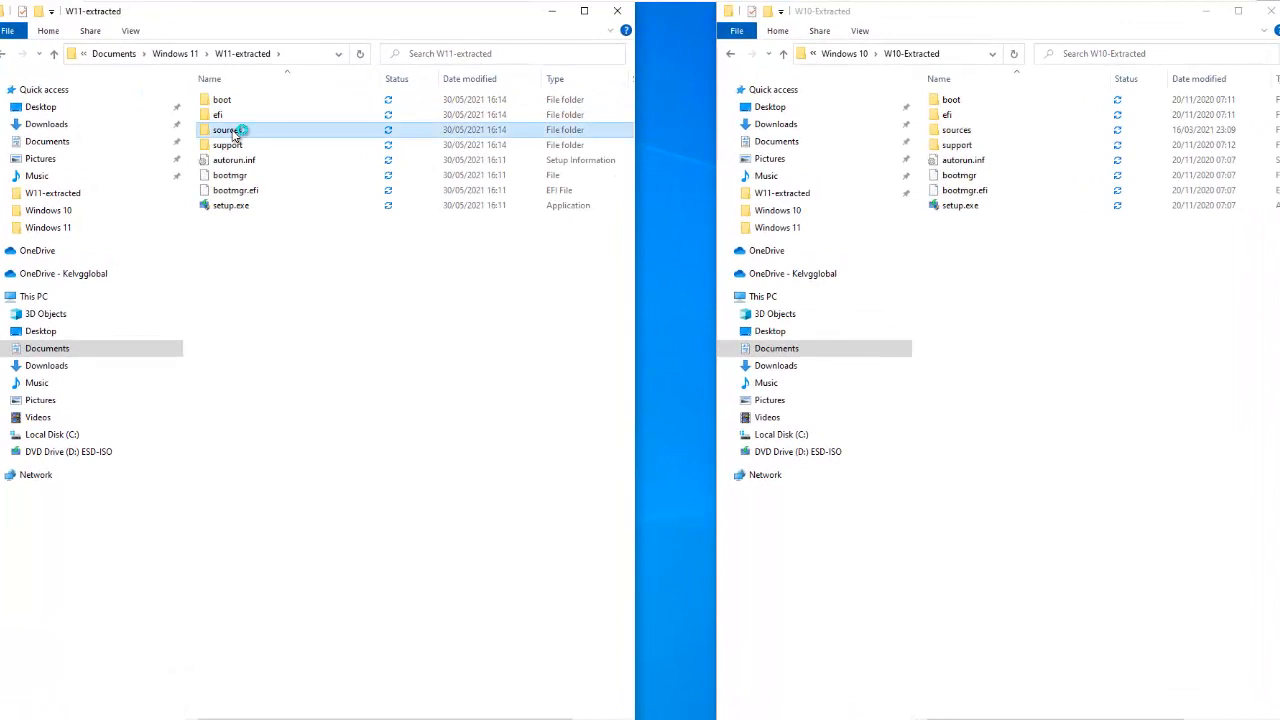
double_click(957, 131)
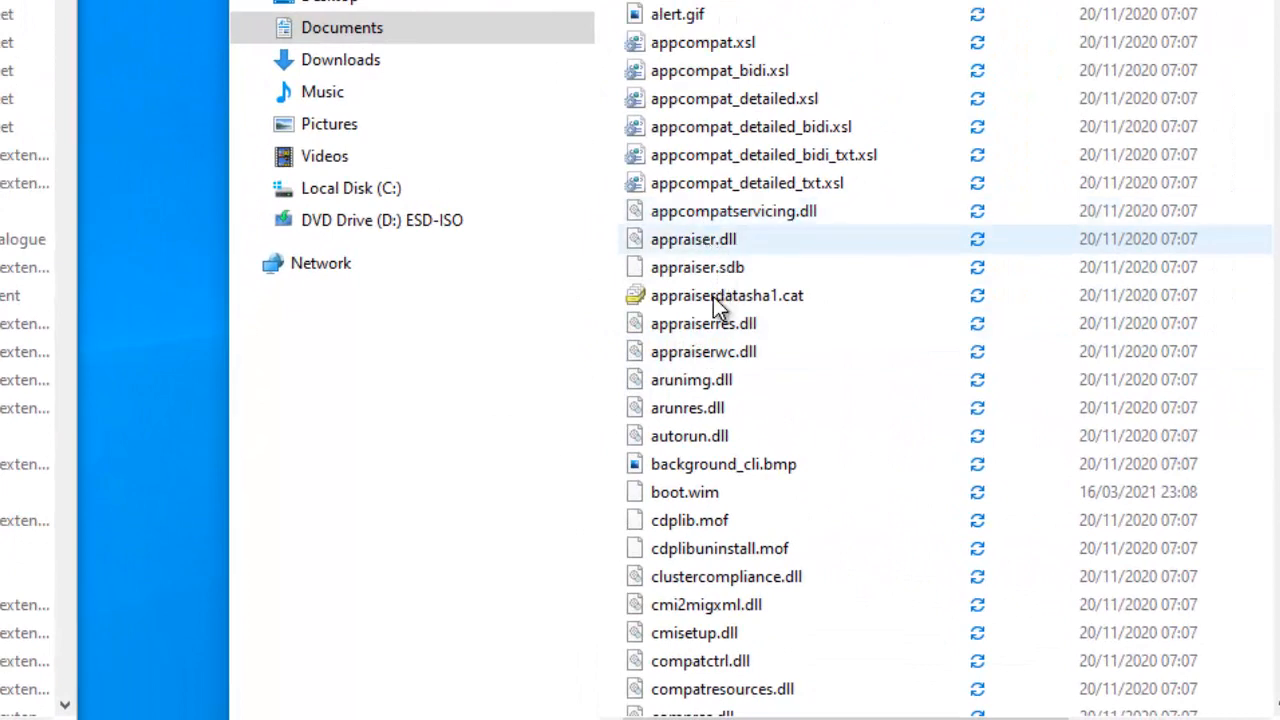
Copy appraiserres.dll from the W10-Extracted sources folder into the W11-extracted sources folder, replacing the existing file
left_click(708, 323)
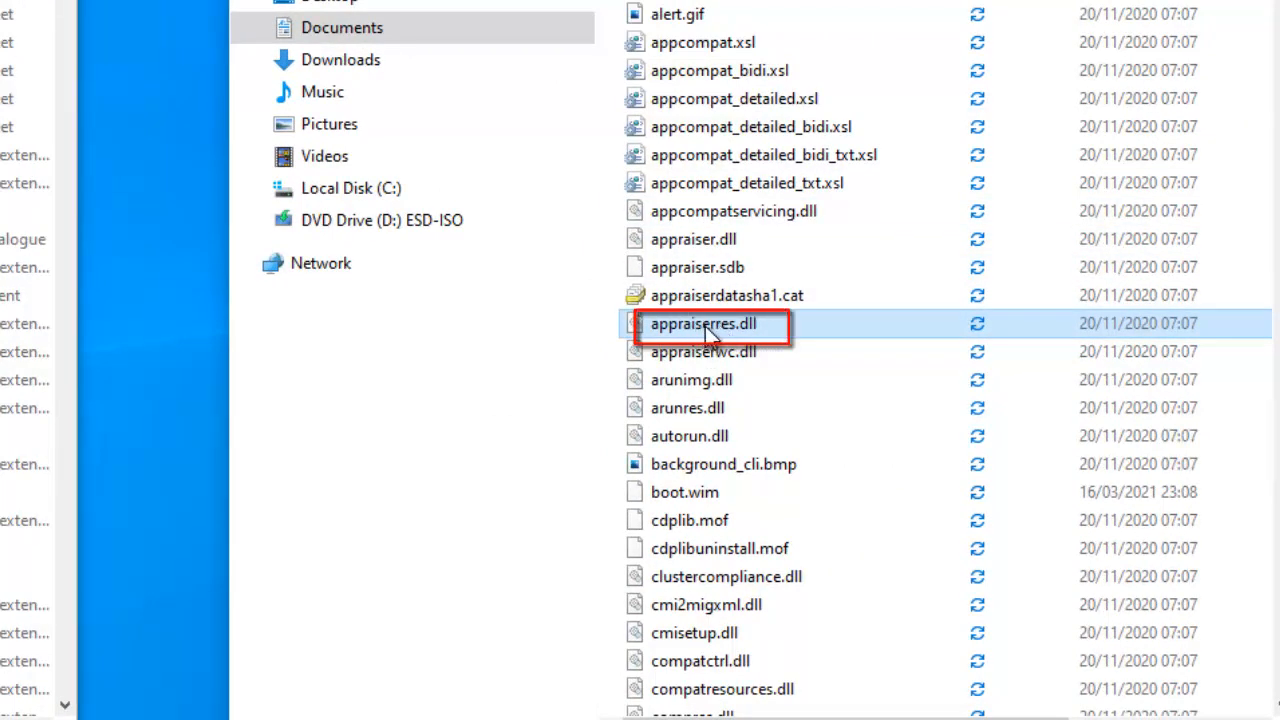
key("Delete")
right_click(705, 320)
left_click(763, 600)
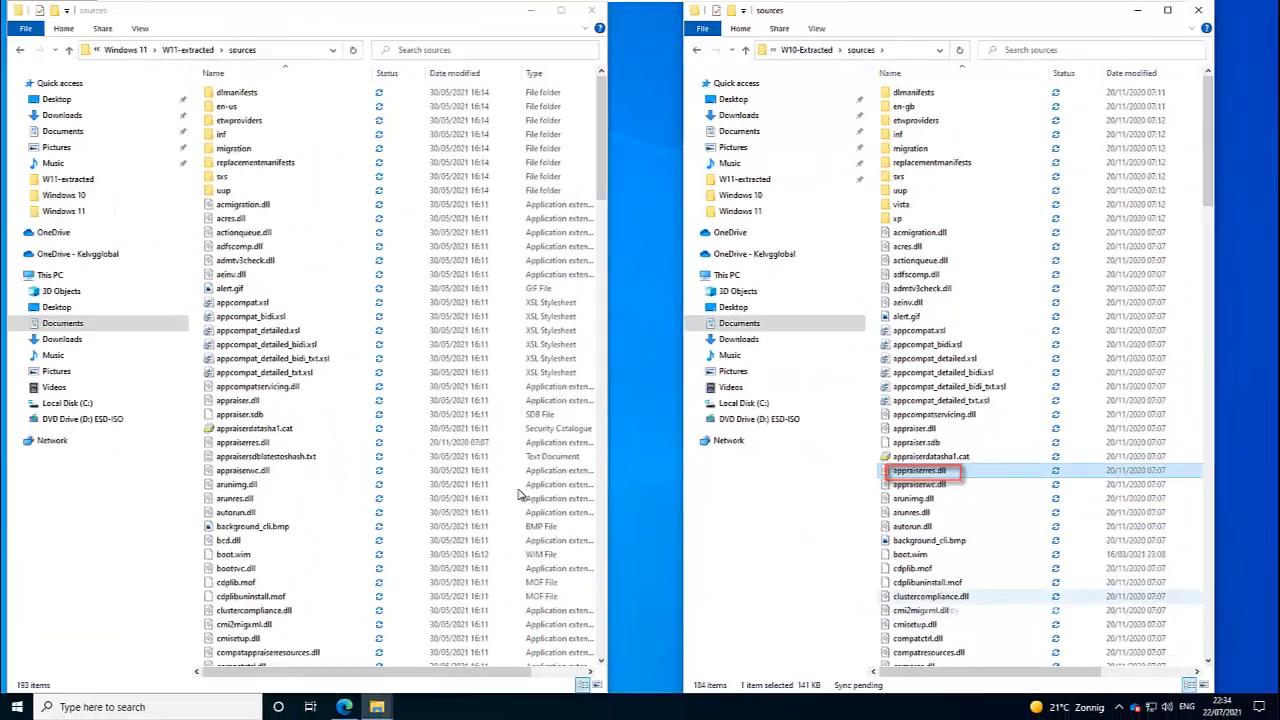
left_click(320, 470)
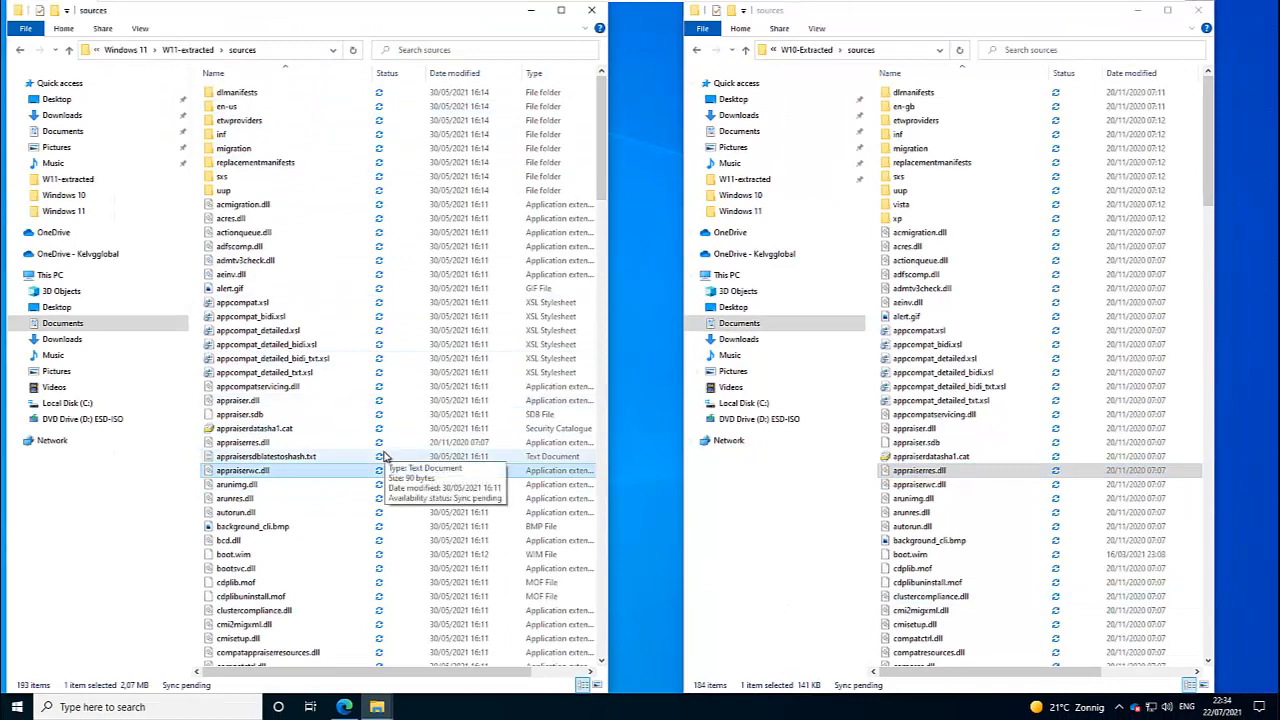
key("ctrl+v")
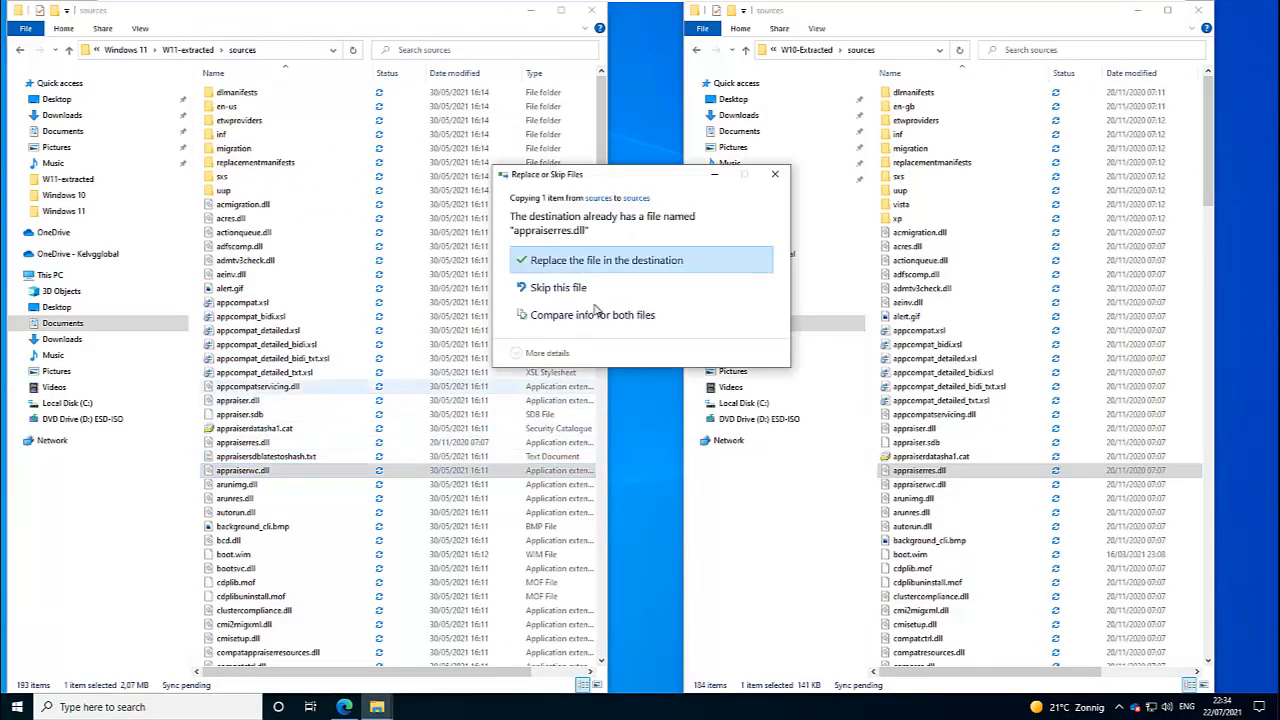
left_click(572, 268)
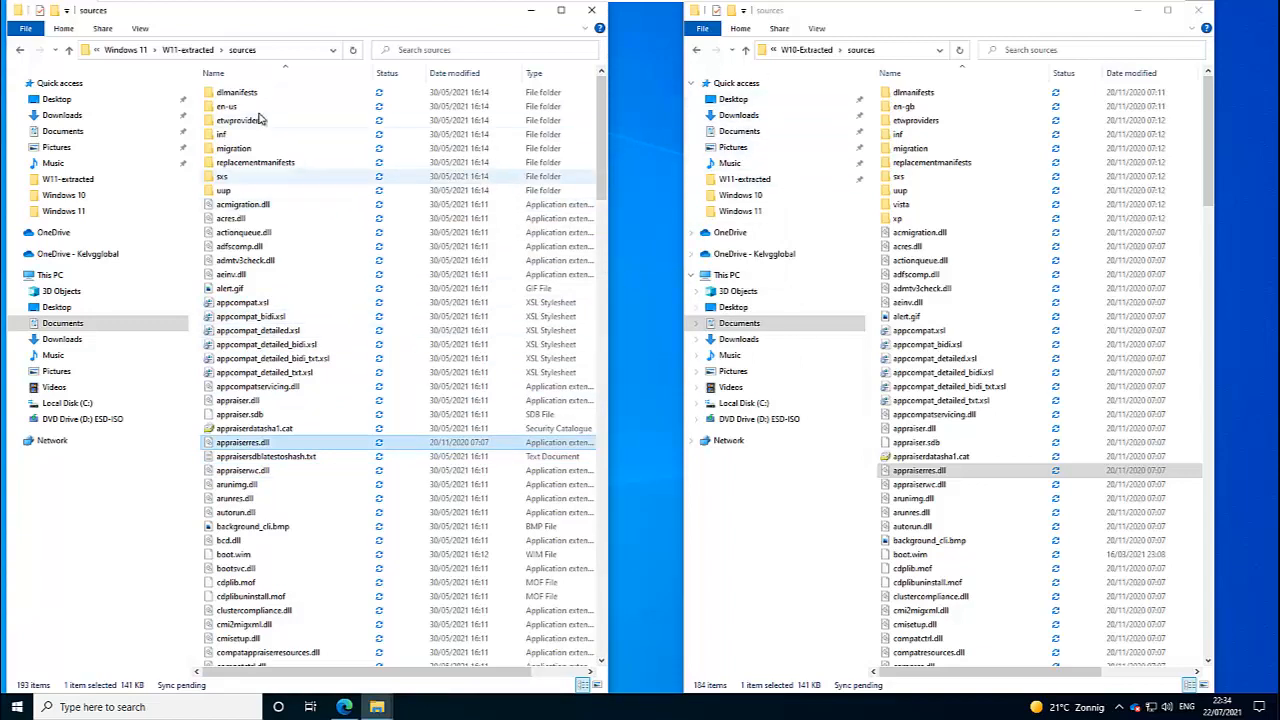
Go up from sources to the Windows 11 folder and reopen W11-extracted to review its contents
left_click(188, 50)
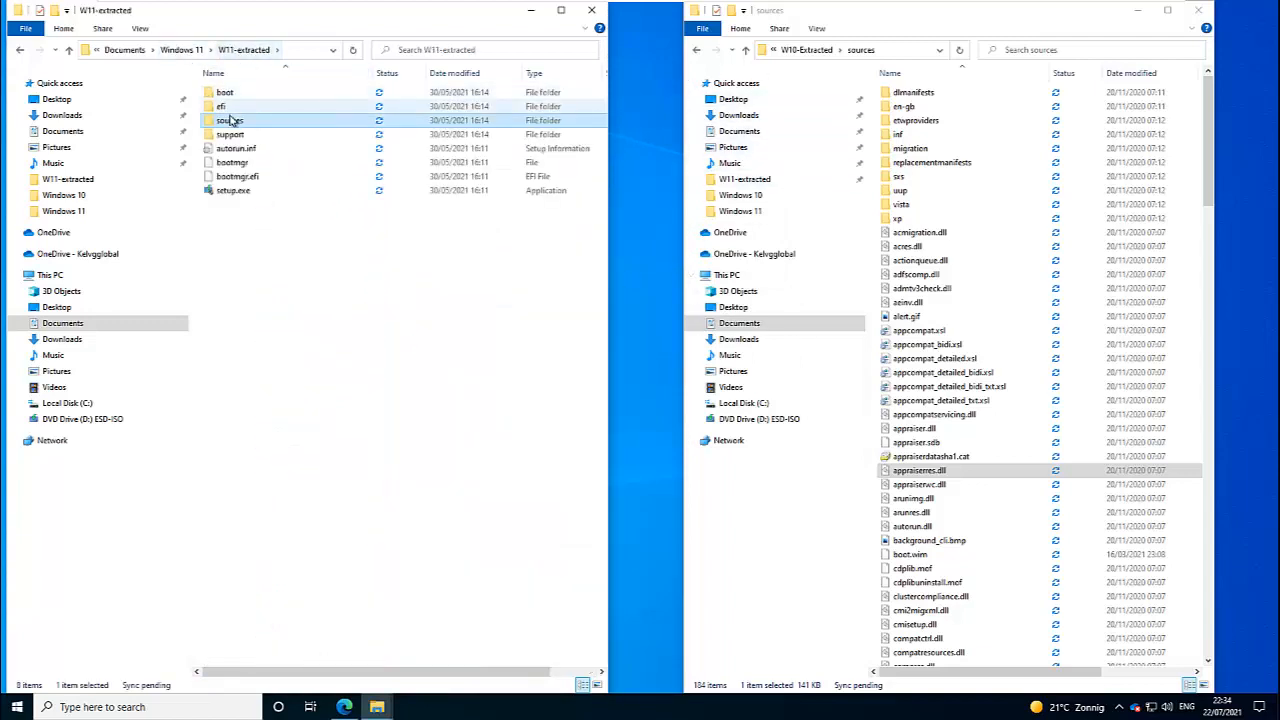
left_click(184, 50)
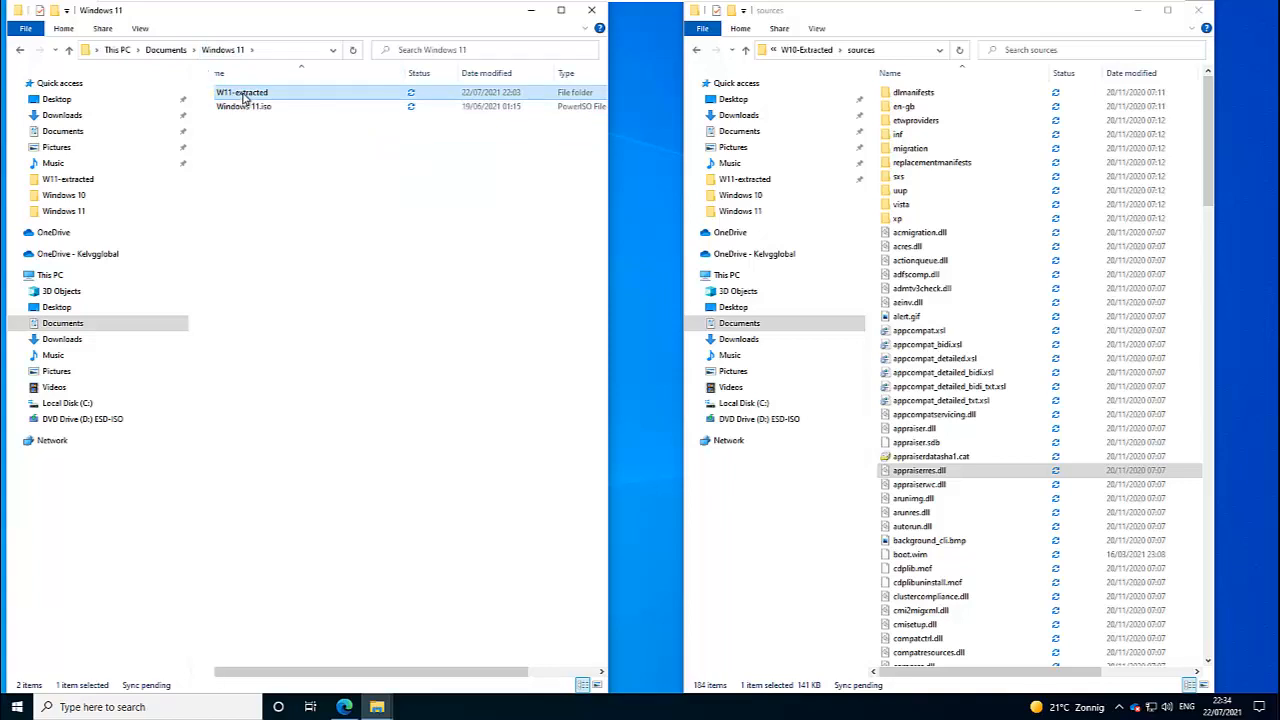
double_click(242, 96)
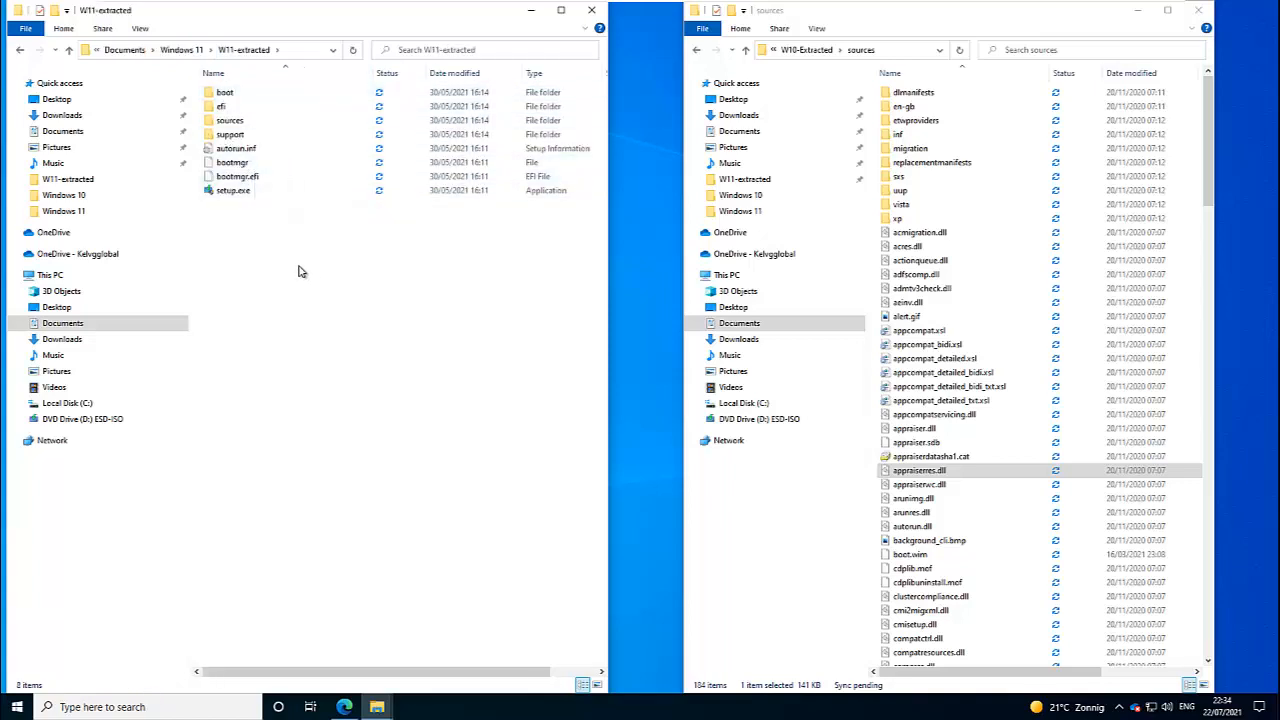
Open PowerISO and add all files and folders from Documents > Windows 11 > W11-extracted to the new image
left_click(18, 706)
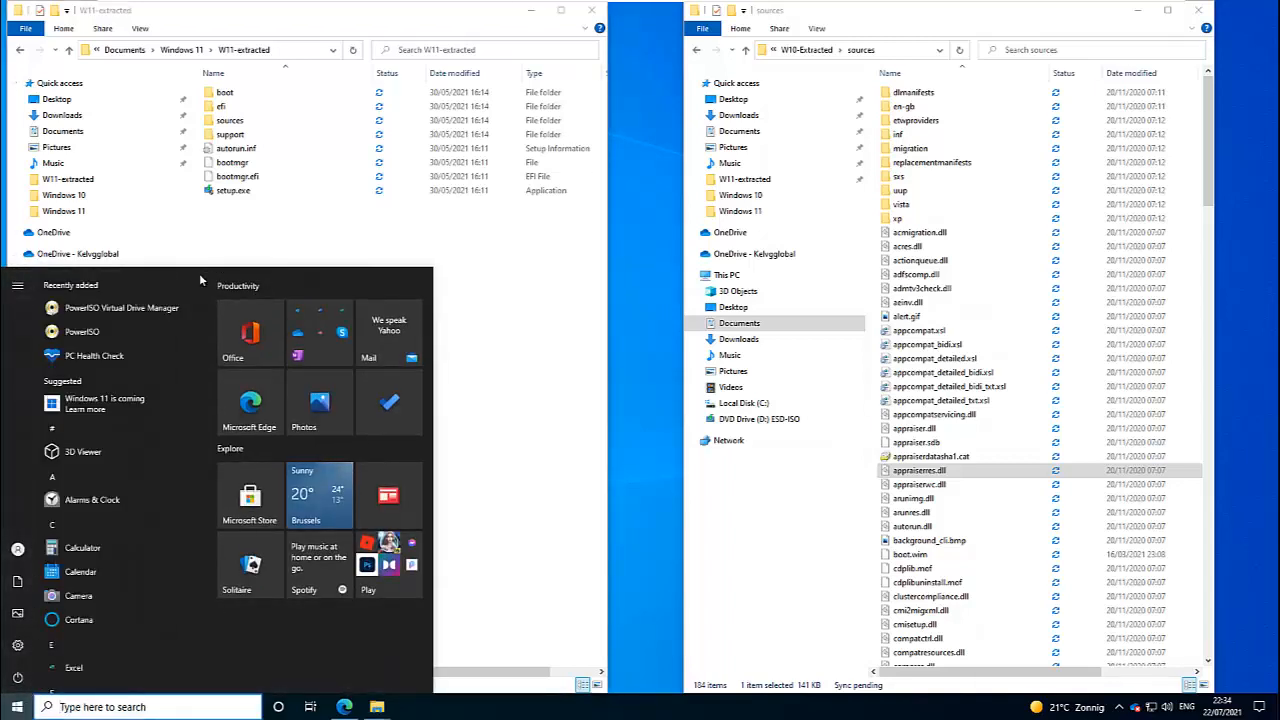
left_click(82, 331)
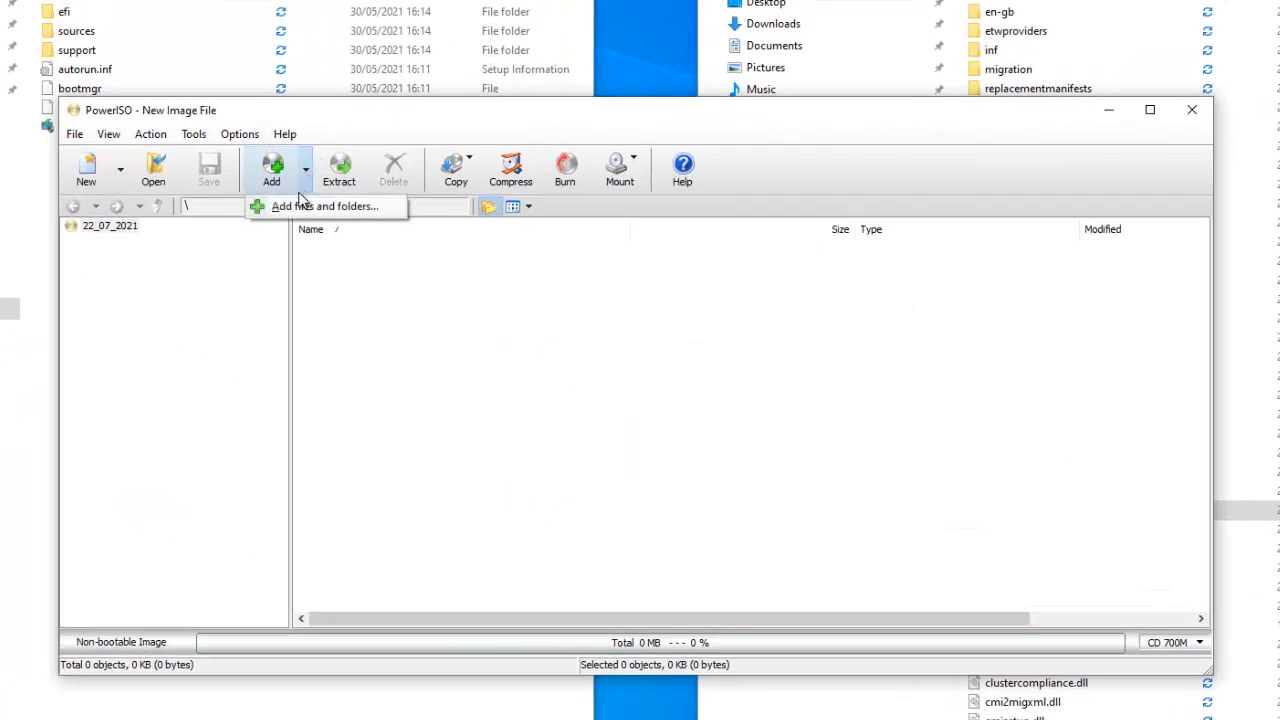
left_click(295, 207)
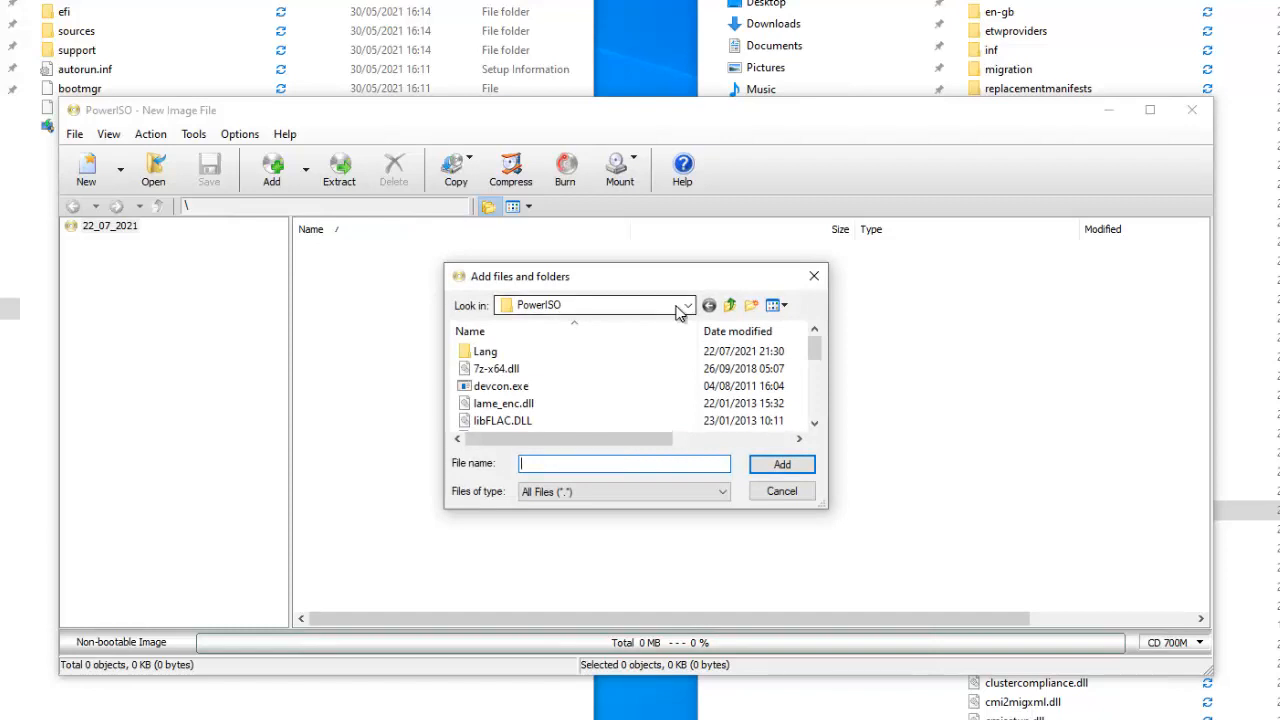
left_click(565, 306)
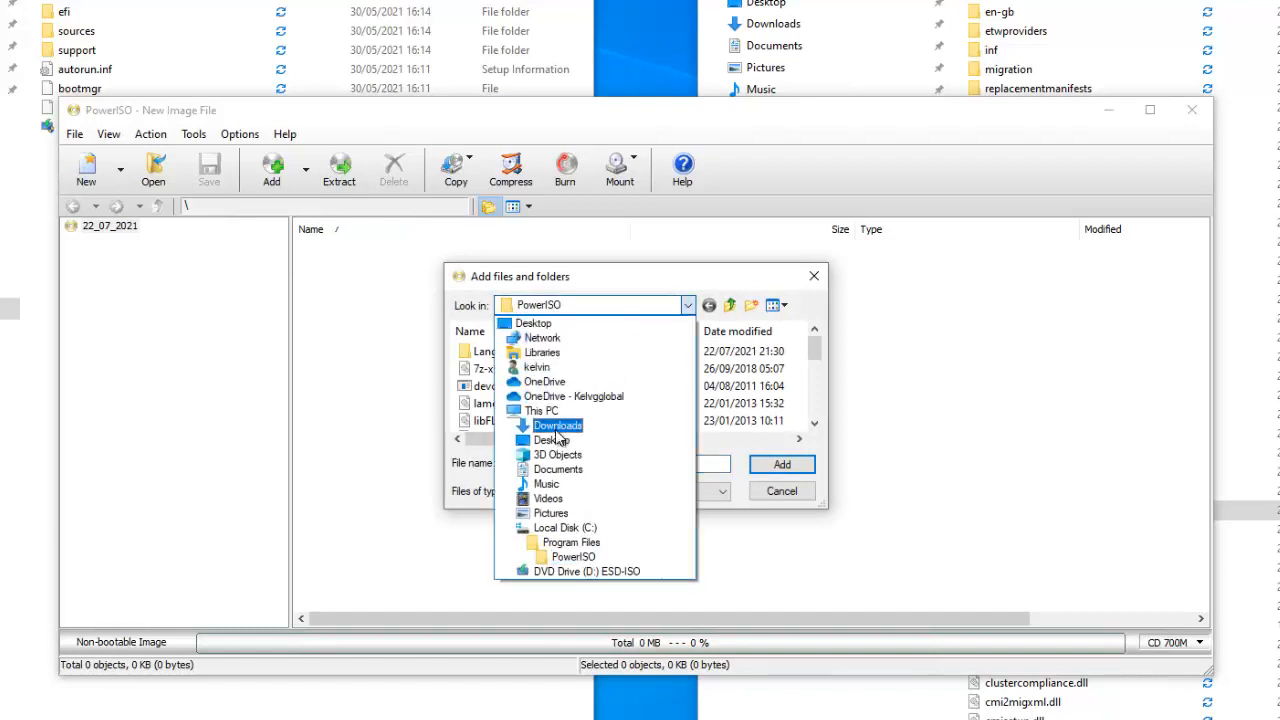
left_click(557, 469)
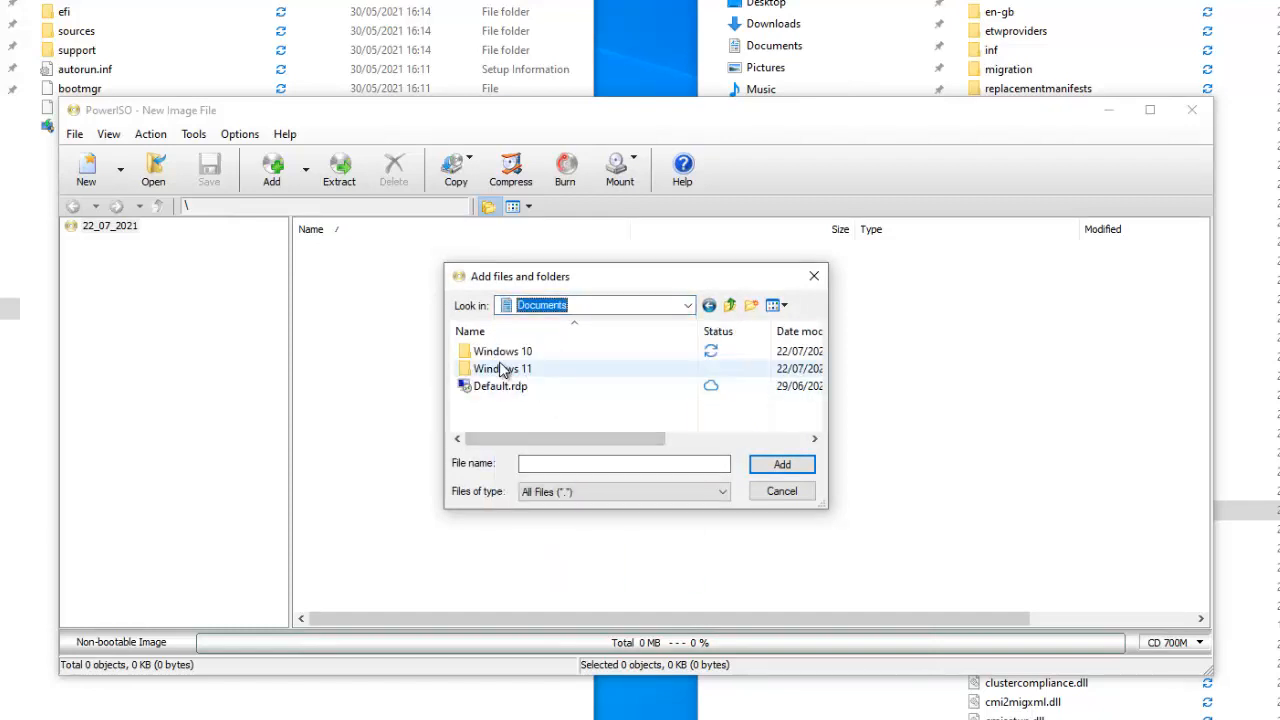
double_click(505, 369)
double_click(516, 354)
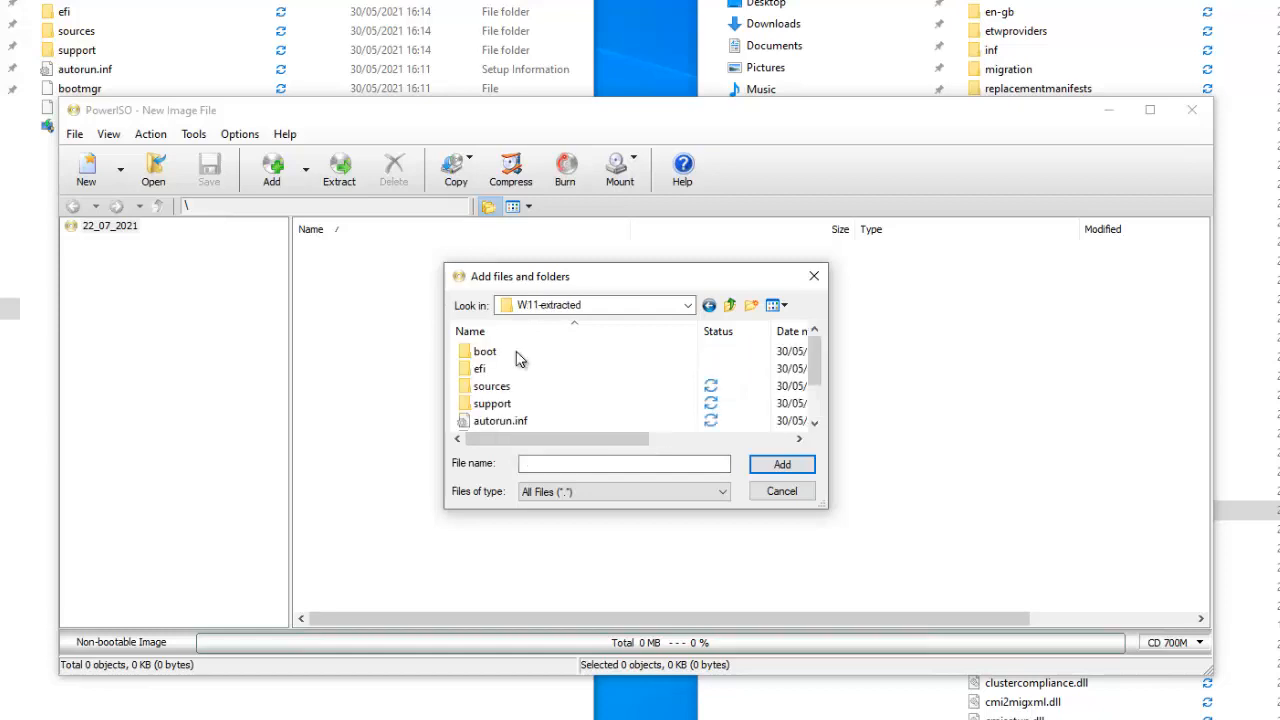
left_click(521, 356)
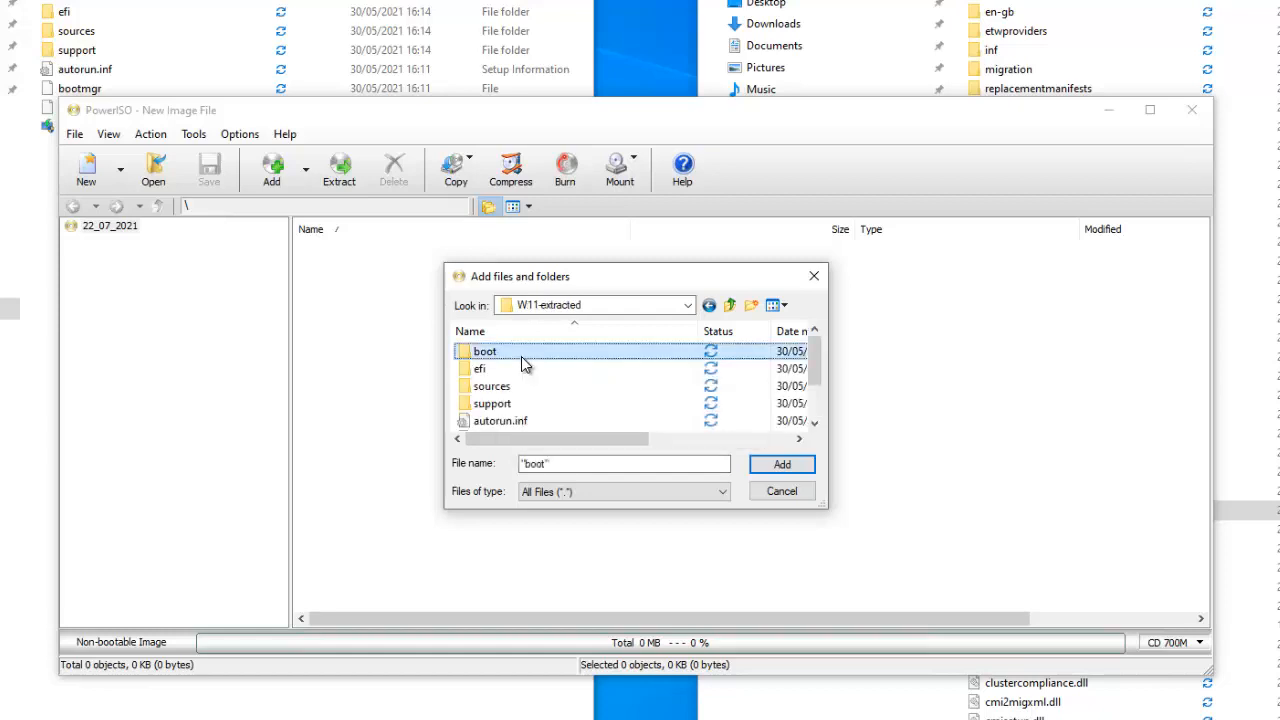
key("ctrl+a")
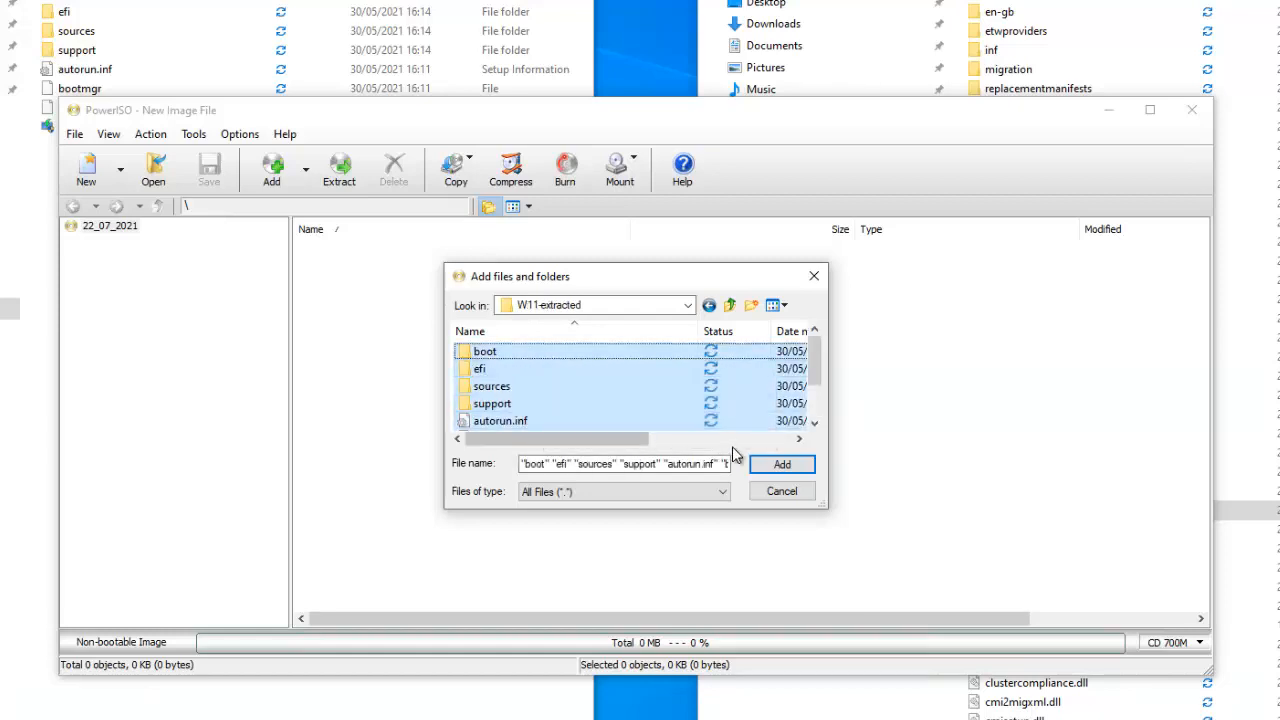
left_click(765, 464)
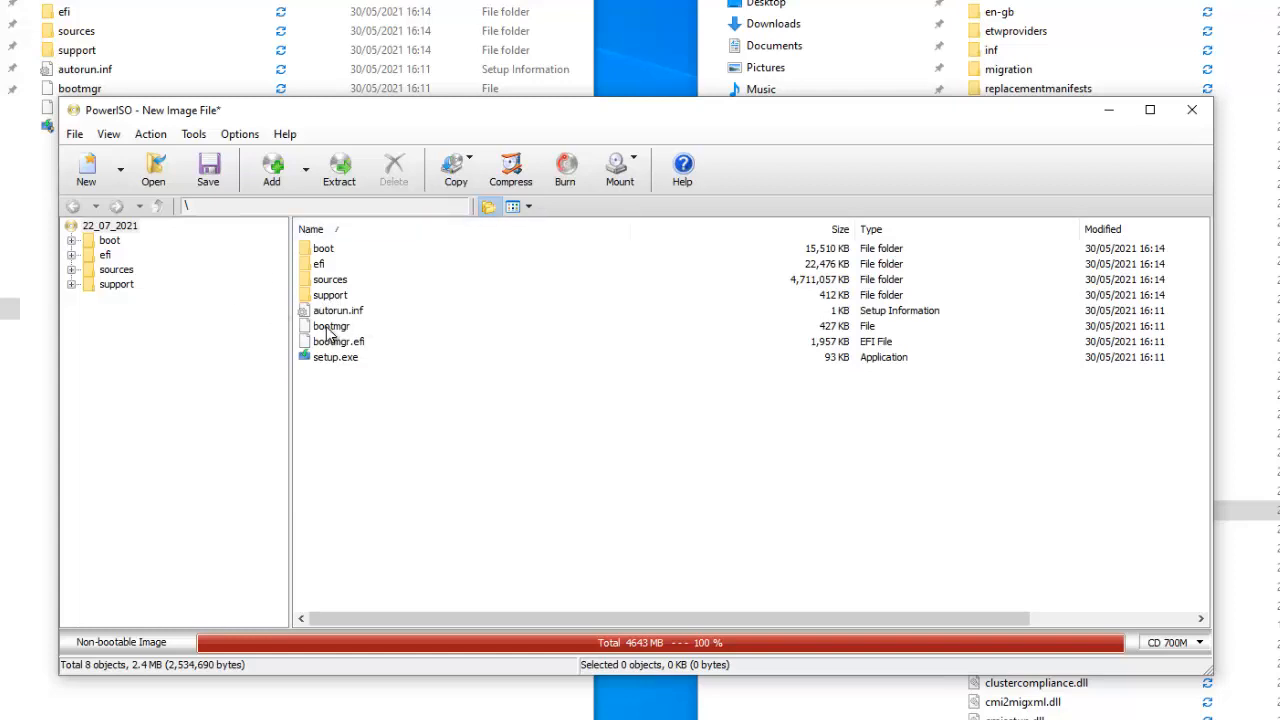
Add boot information to the image using the bootmgr file in W11-extracted, with all file types shown when browsing
left_click(194, 135)
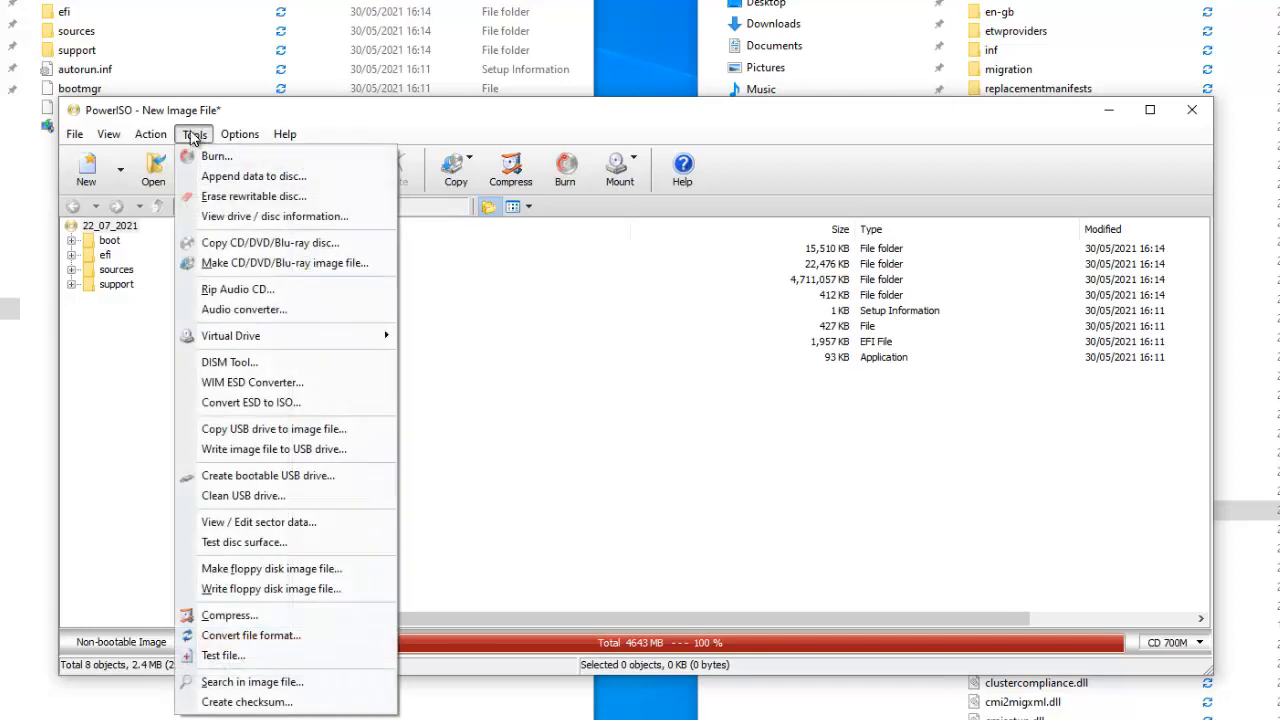
mouse_move(163, 138)
mouse_move(167, 160)
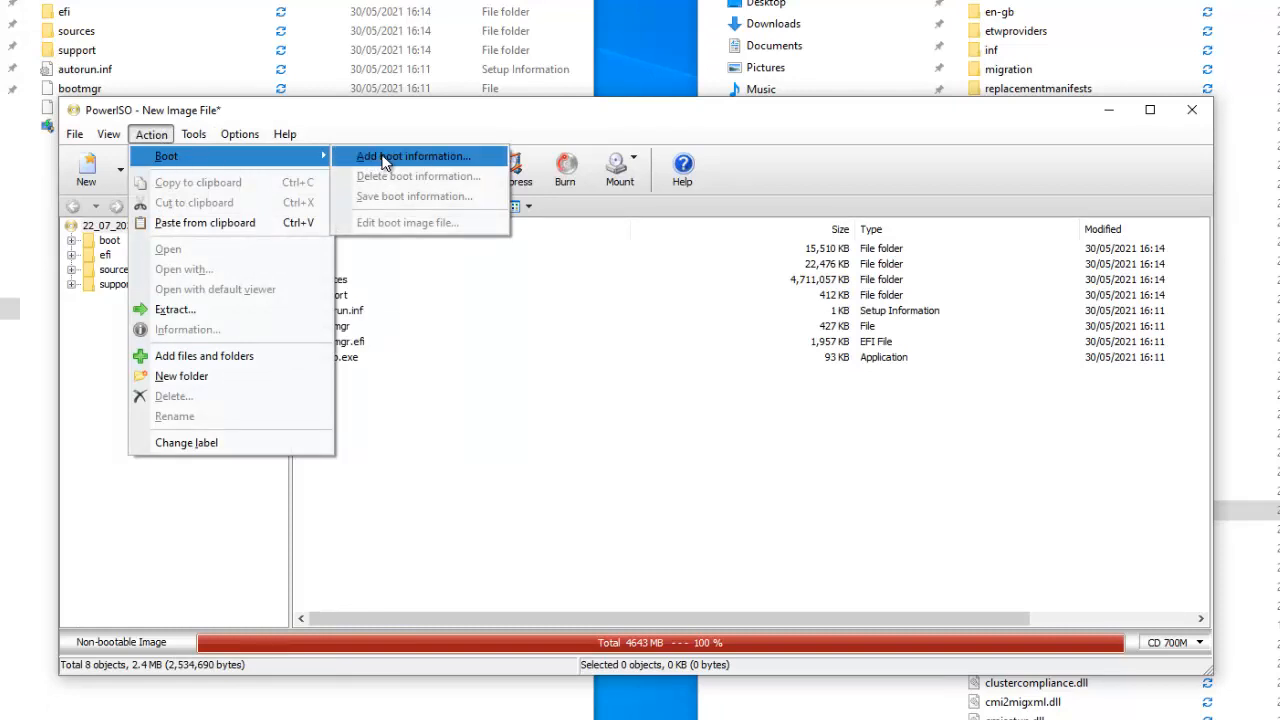
left_click(385, 162)
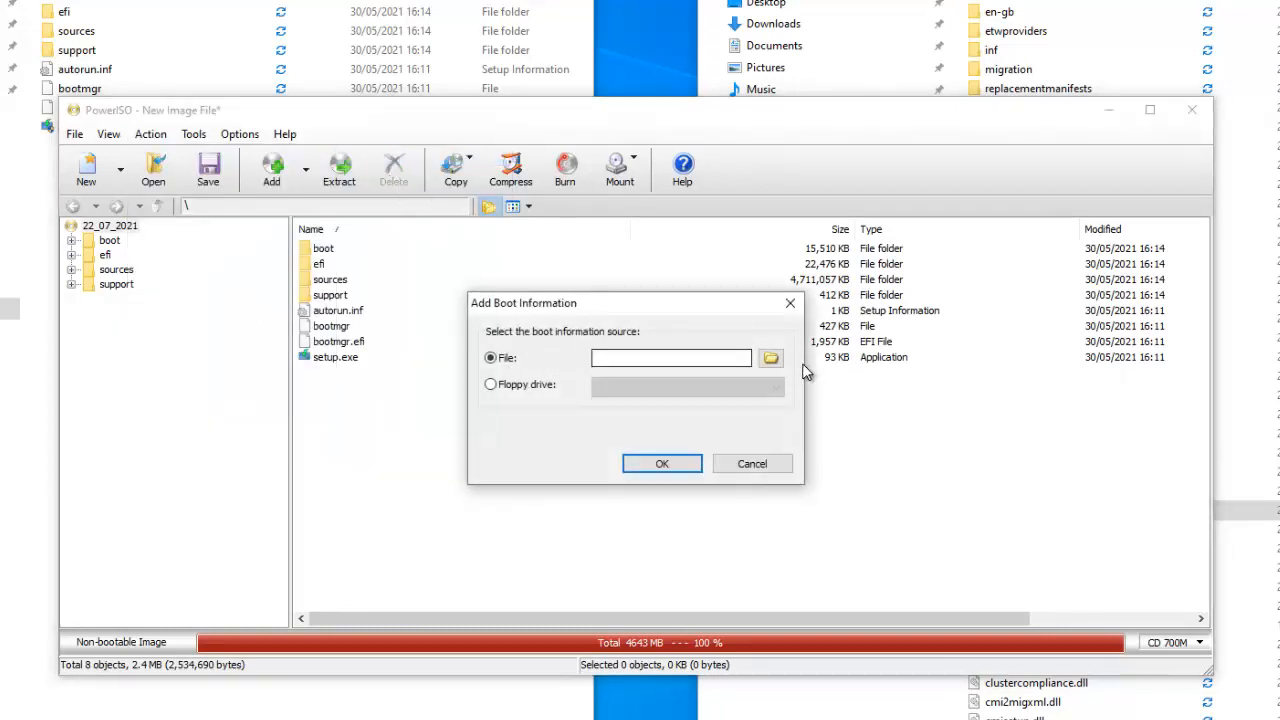
left_click(771, 358)
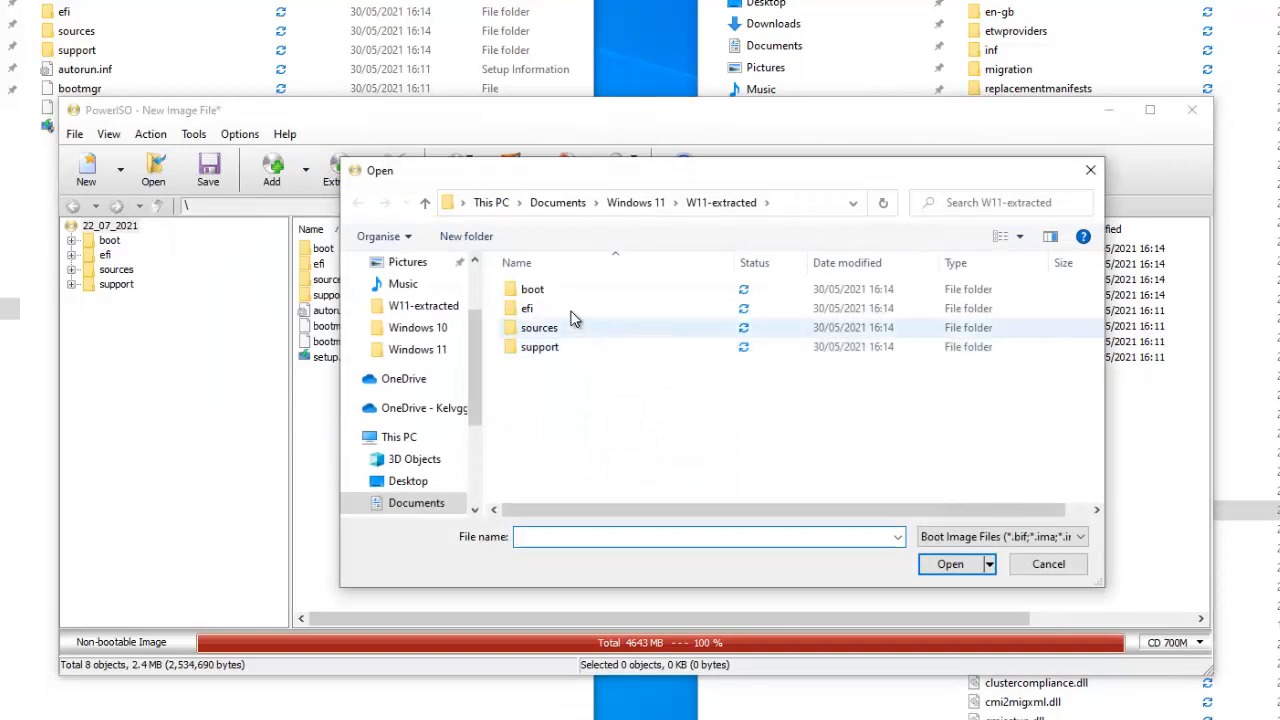
left_click(636, 202)
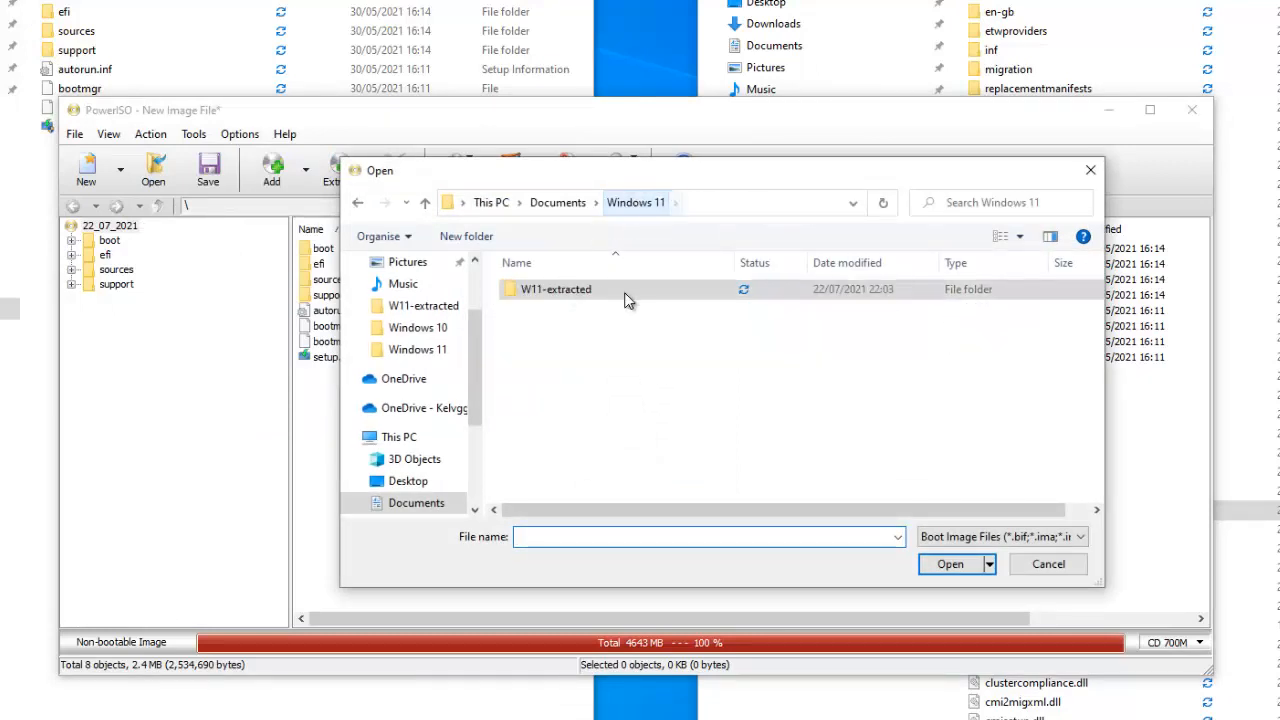
double_click(560, 294)
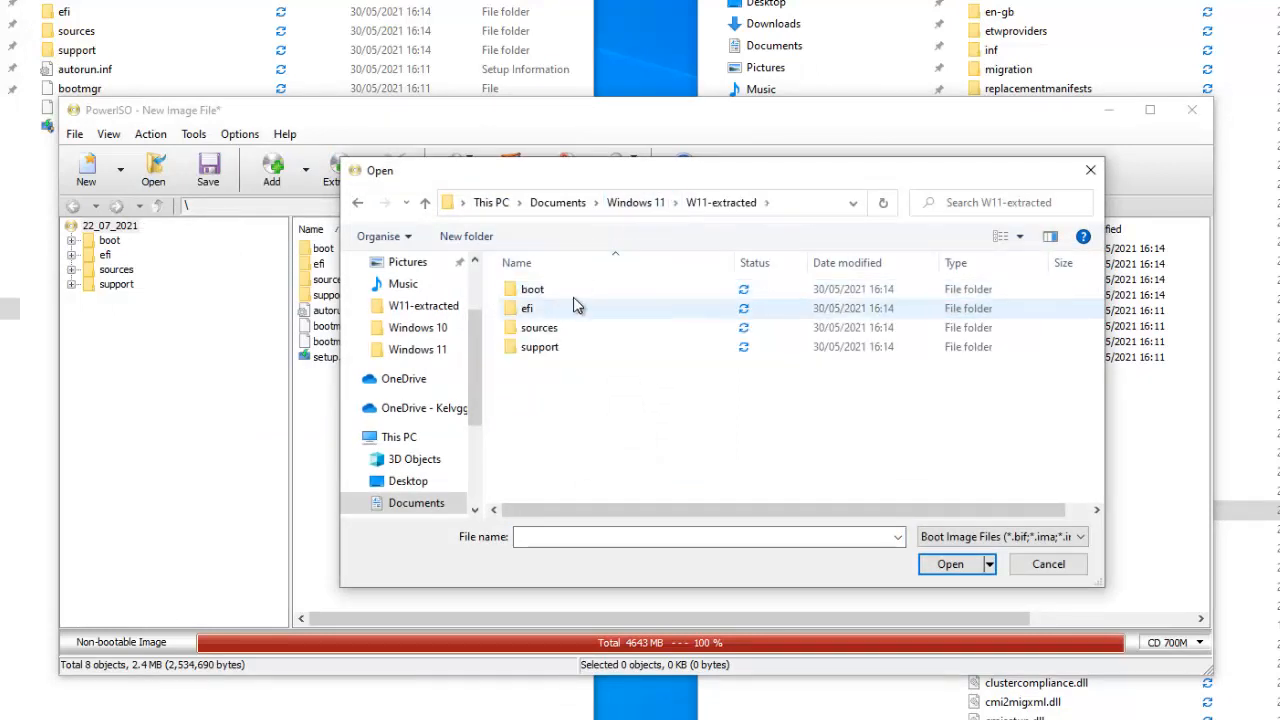
left_click(1007, 537)
left_click(964, 567)
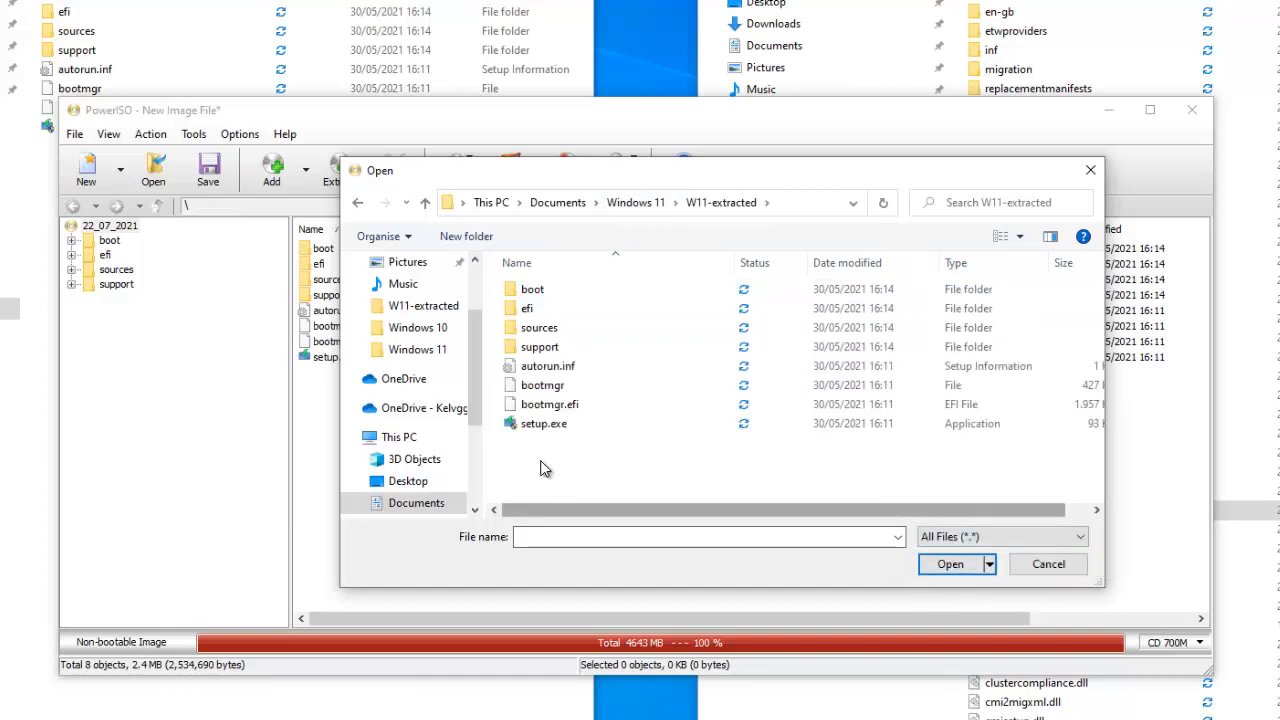
left_click(563, 390)
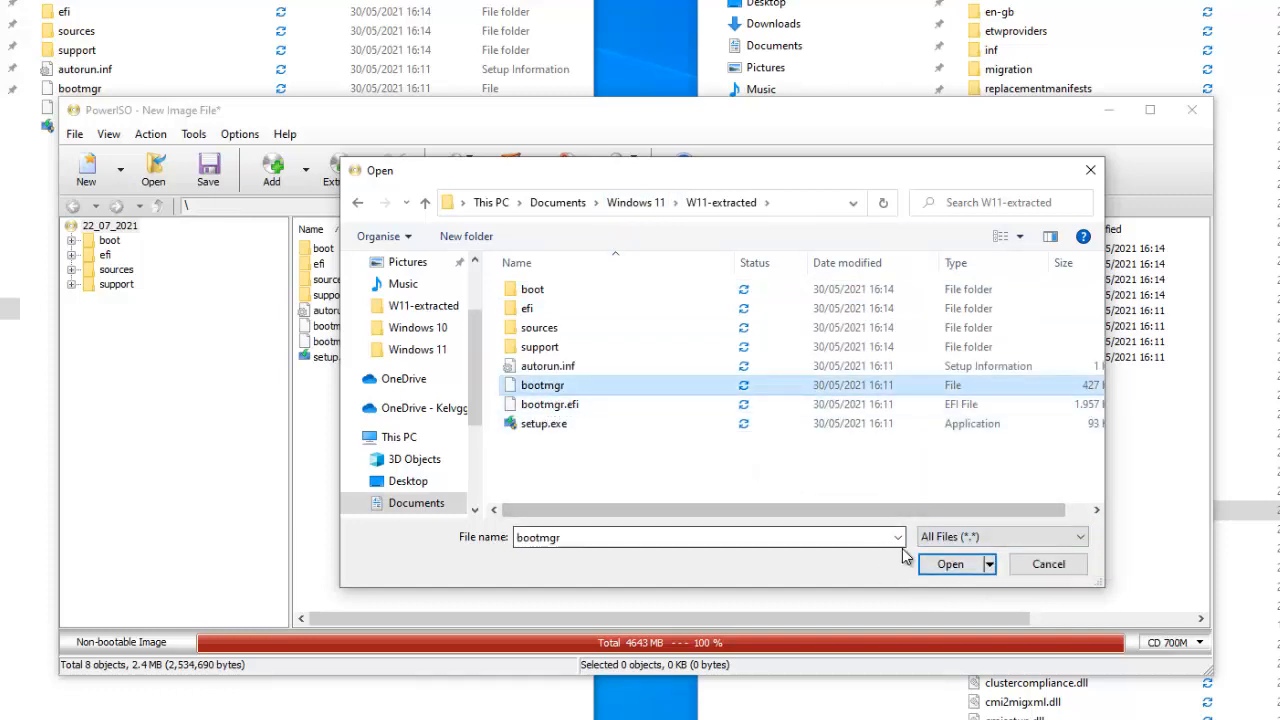
left_click(940, 564)
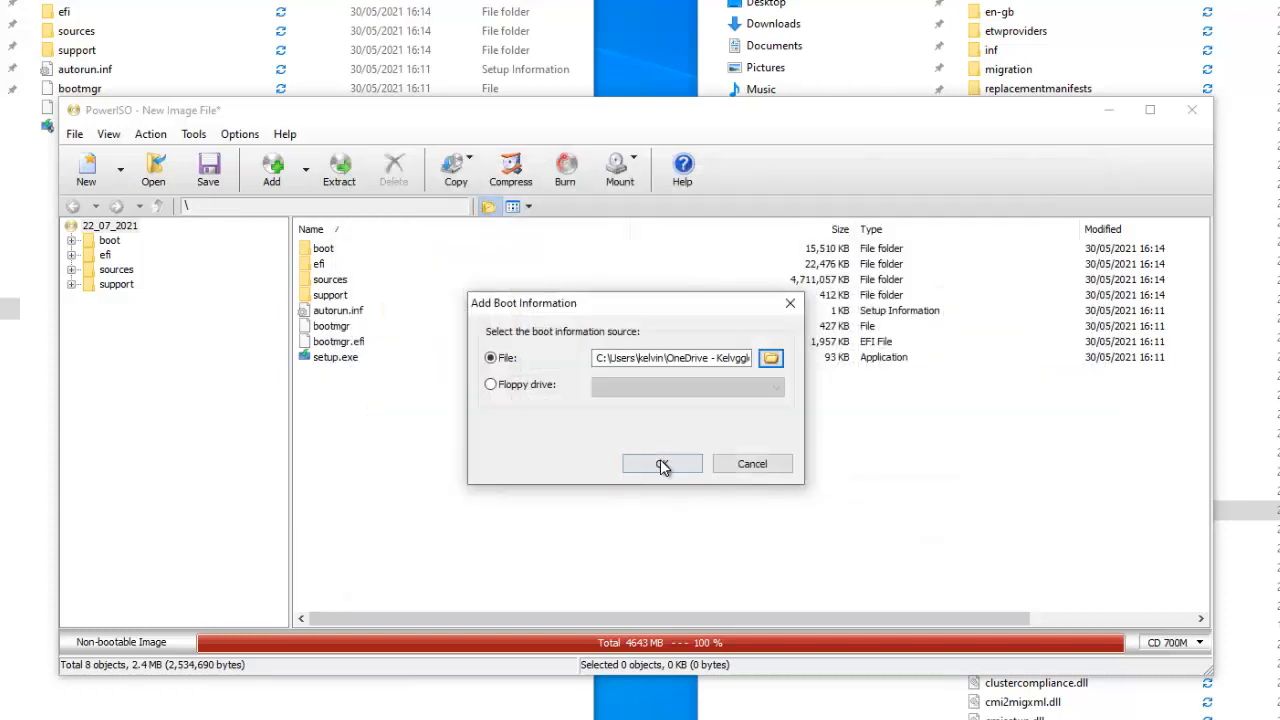
left_click(662, 464)
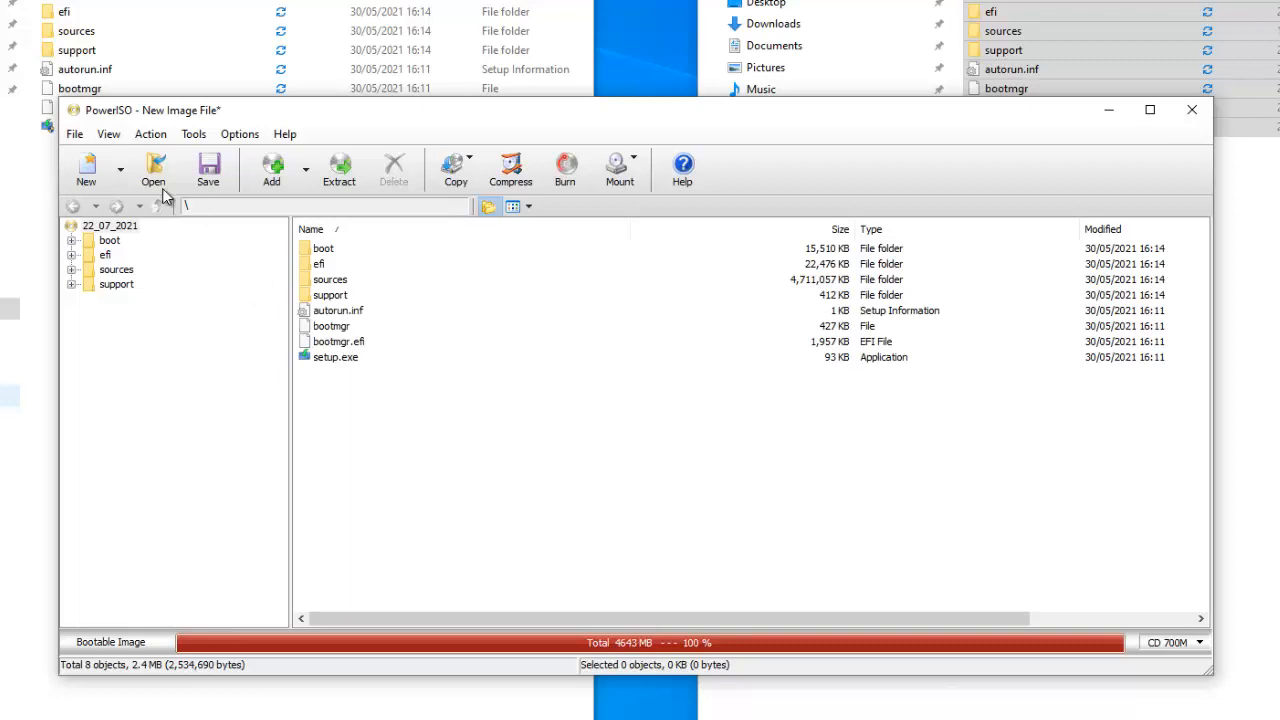
Save the image in the Windows 11 folder as W11.iso in the Standard ISO Images format
left_click(209, 172)
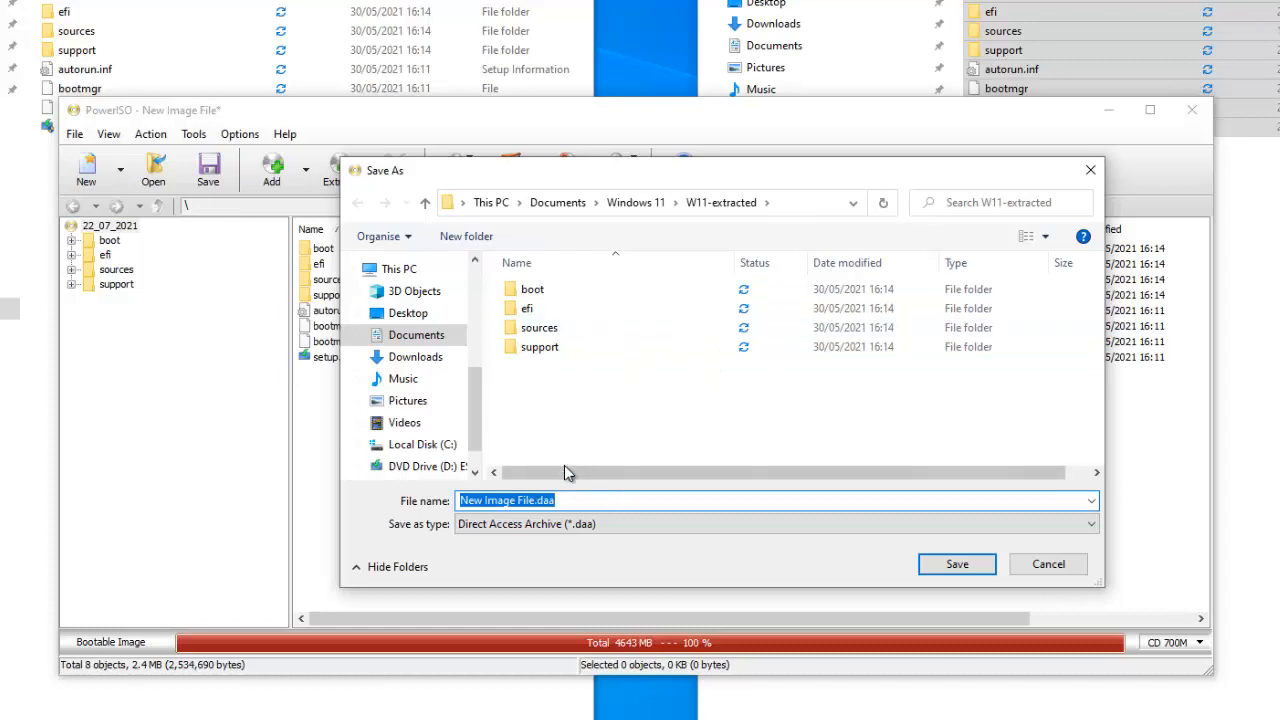
left_click(643, 205)
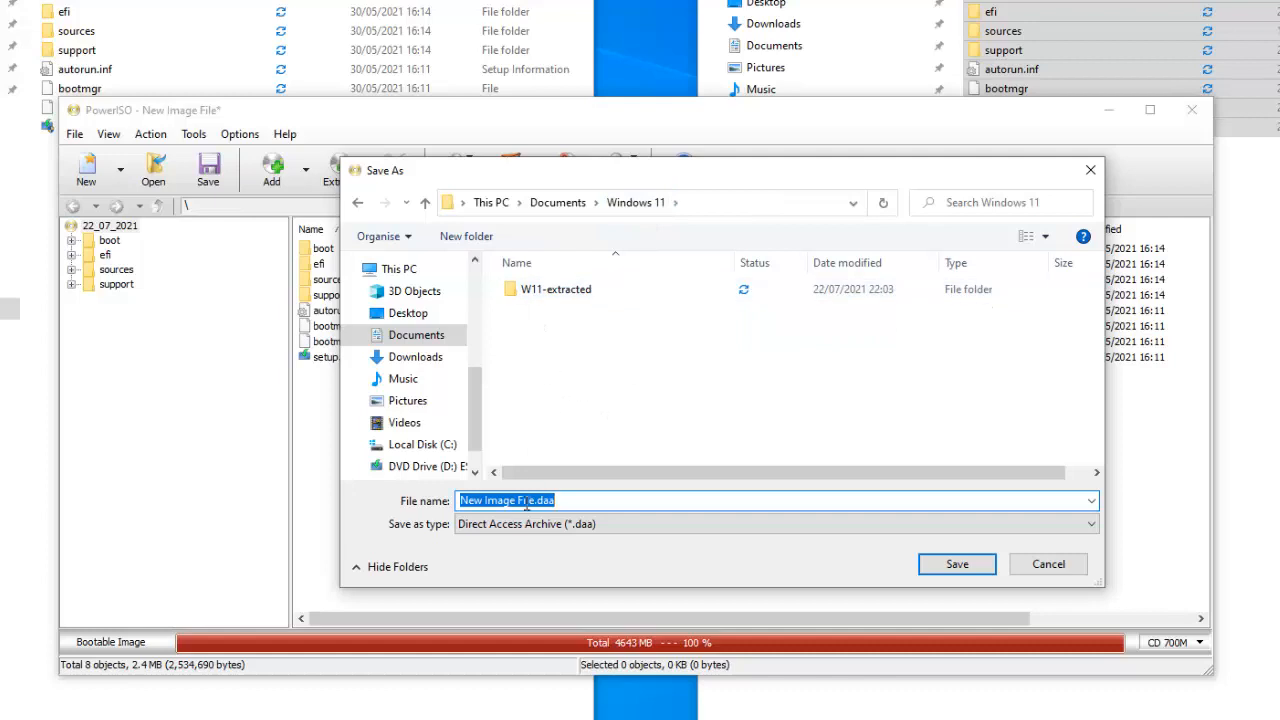
left_click(597, 523)
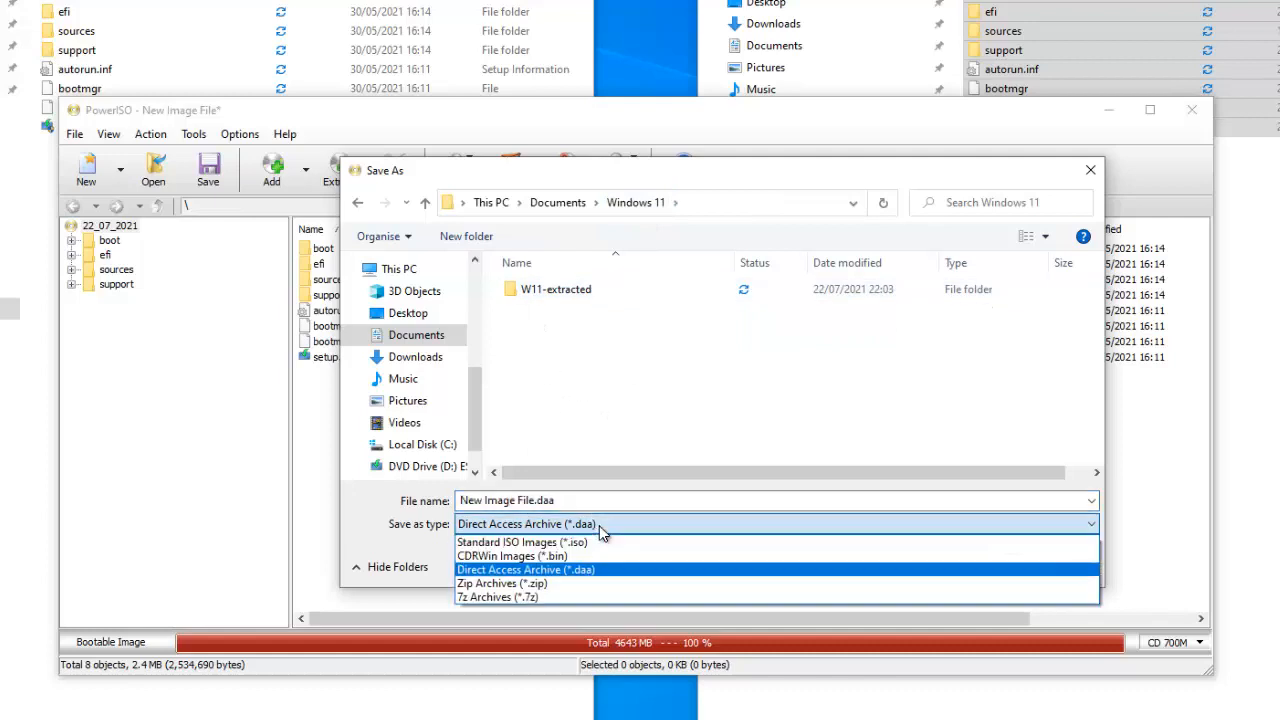
left_click(560, 537)
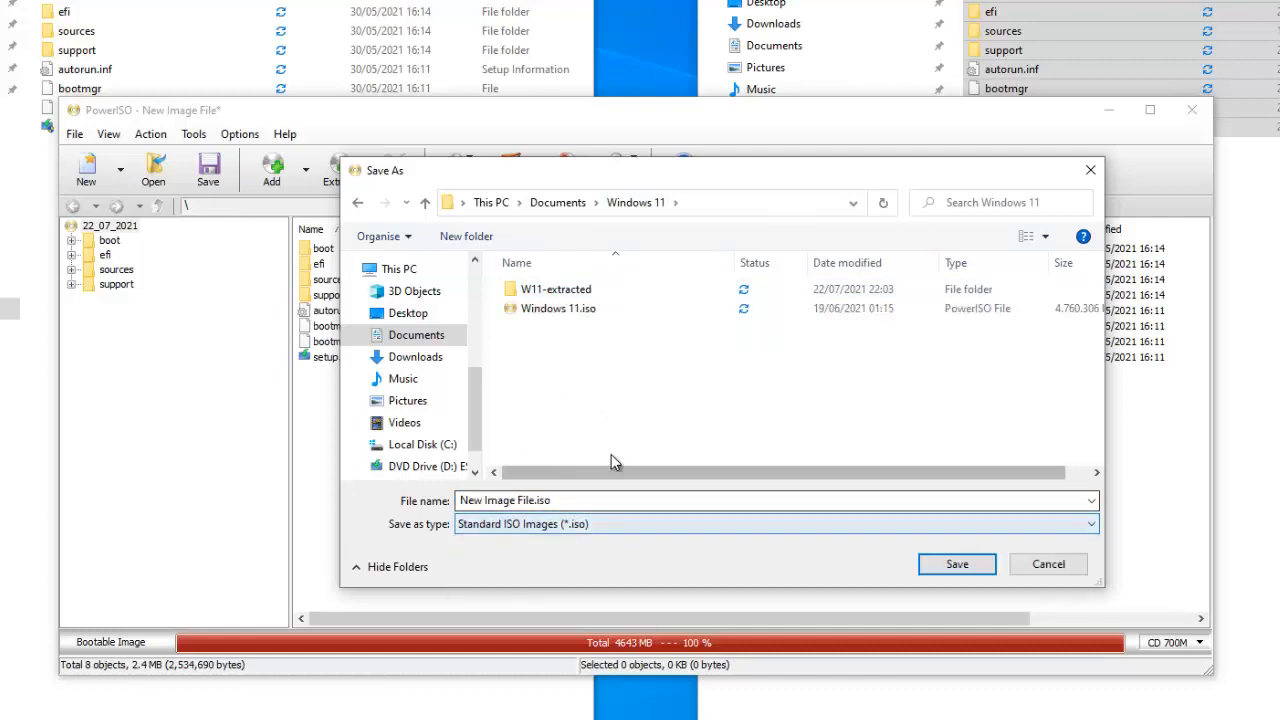
left_click(561, 502)
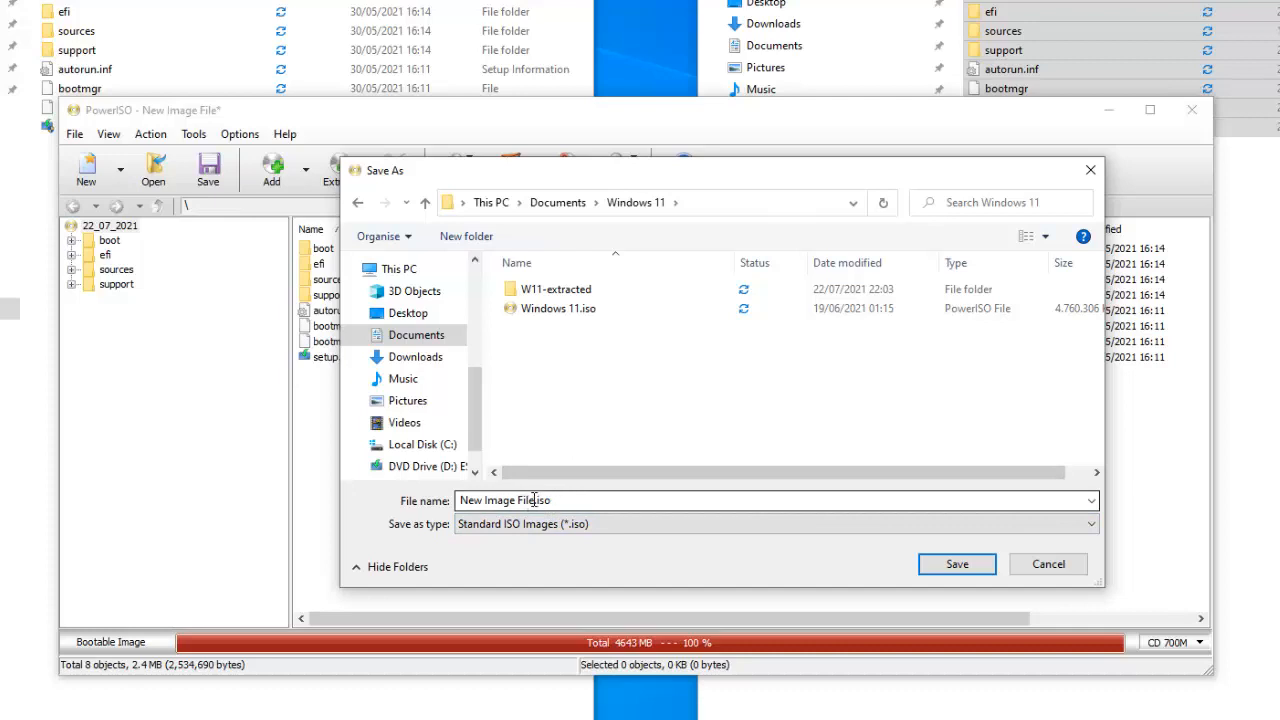
key("ctrl+a")
left_click(533, 500)
key("shift+Home")
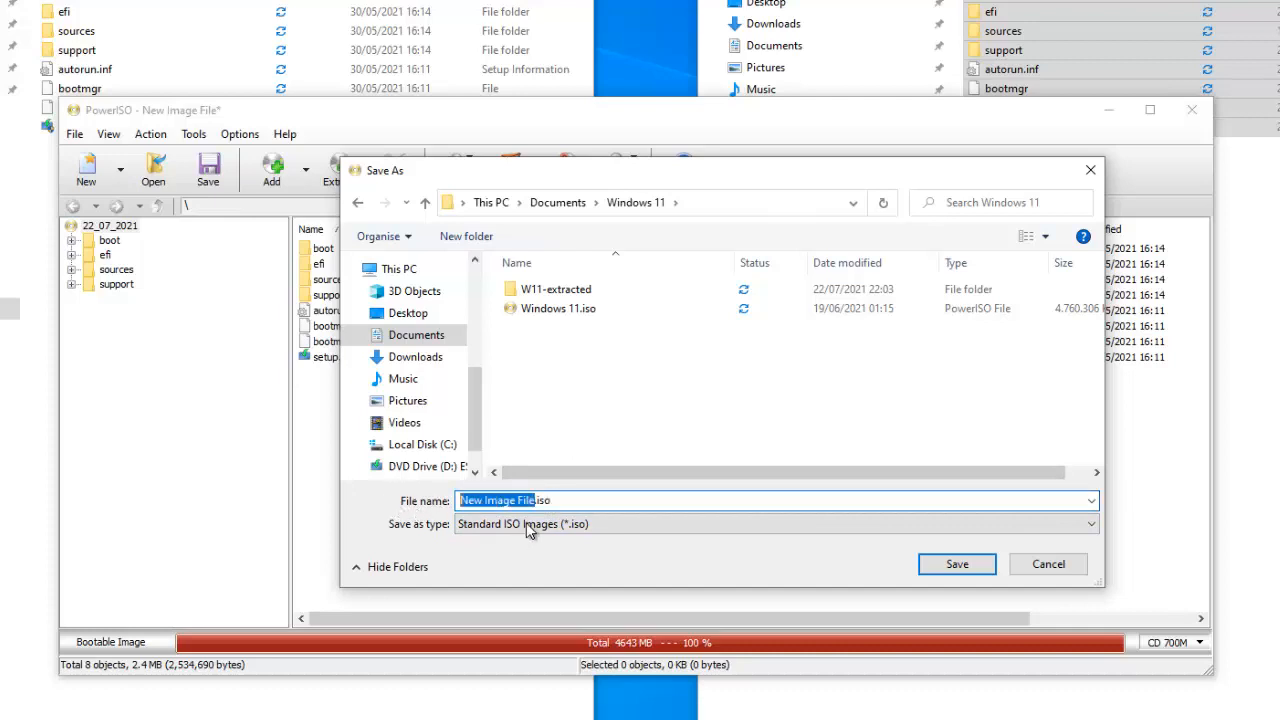
type("W")
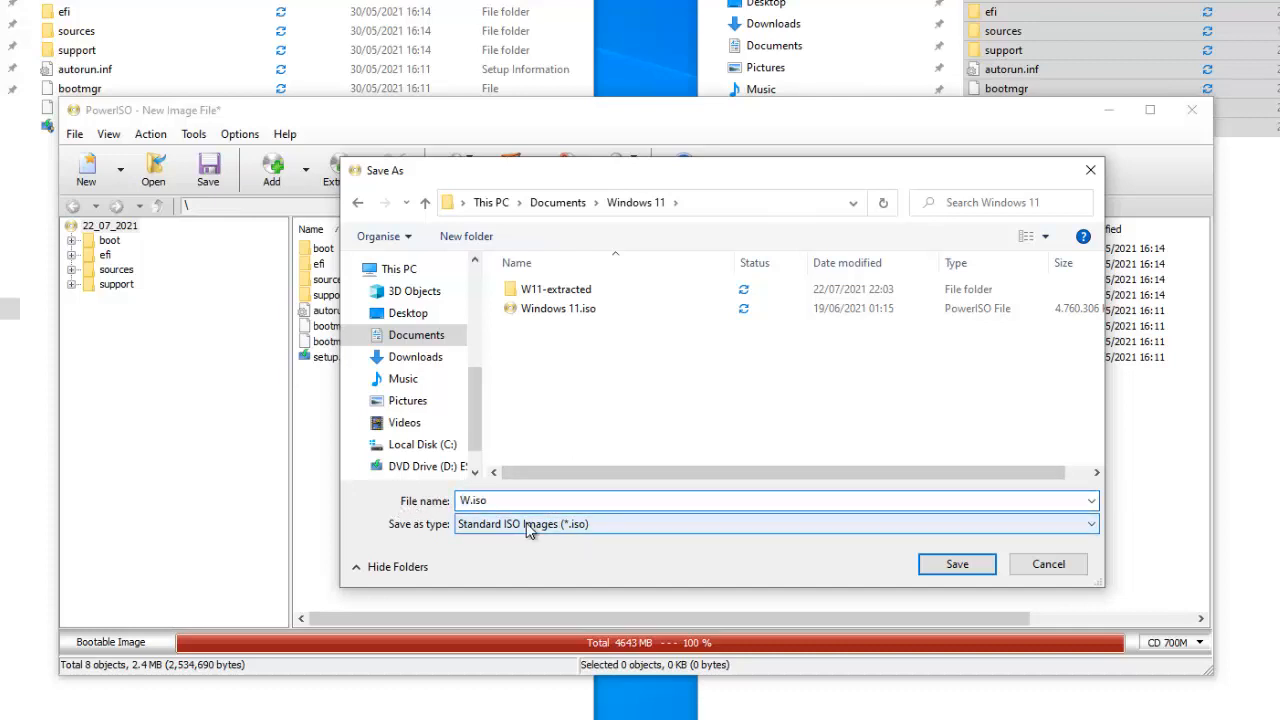
type("11")
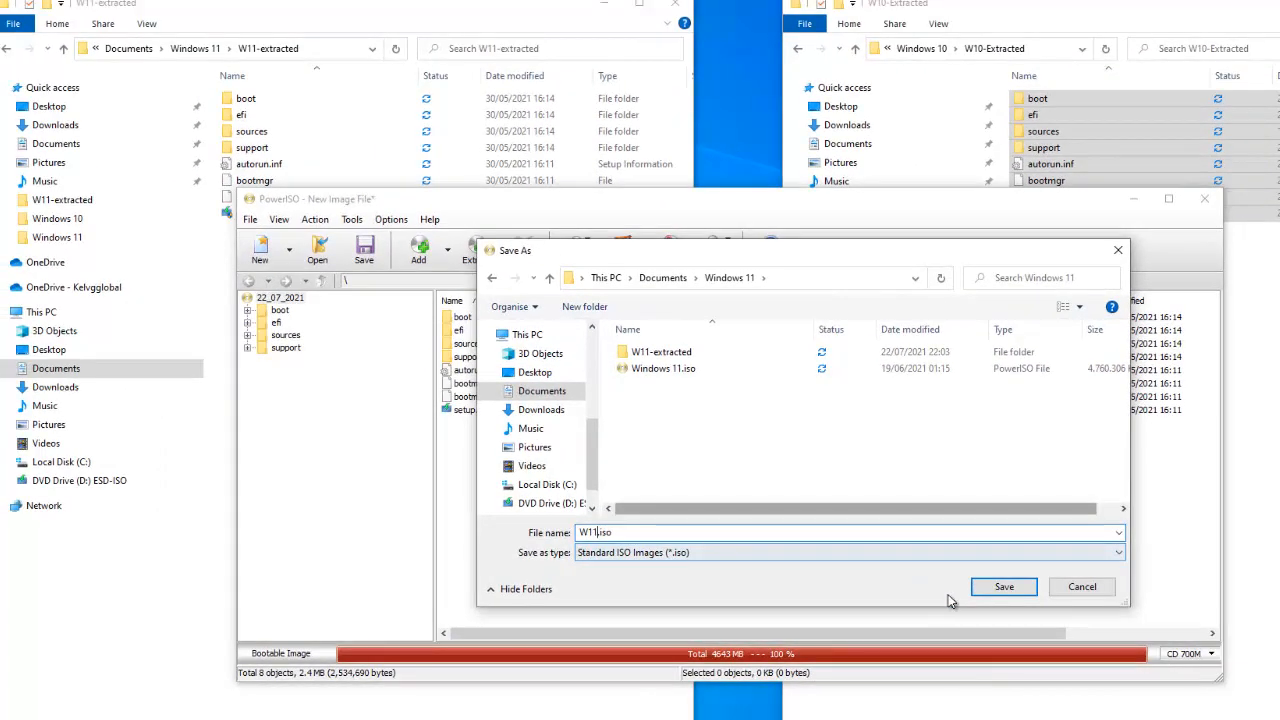
left_click(1000, 588)
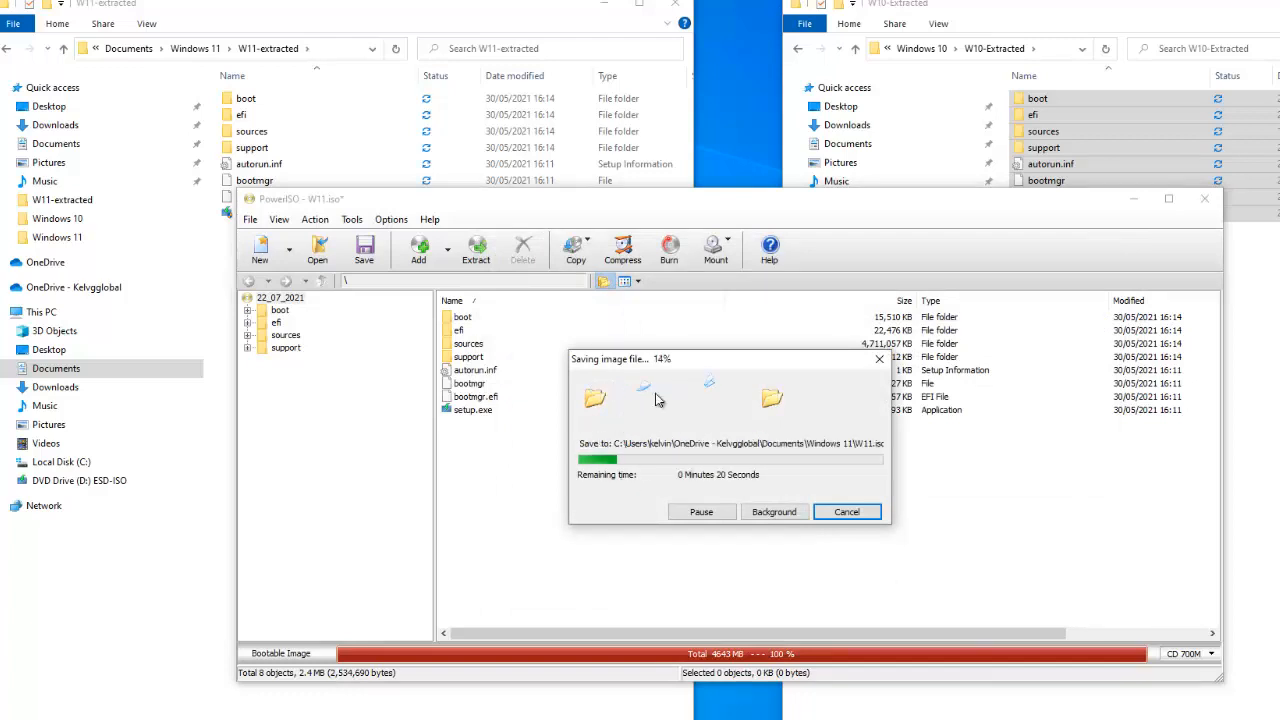
Look up the saved image in the Windows 11 folder in File Explorer and close PowerISO once saving finishes
left_click(186, 52)
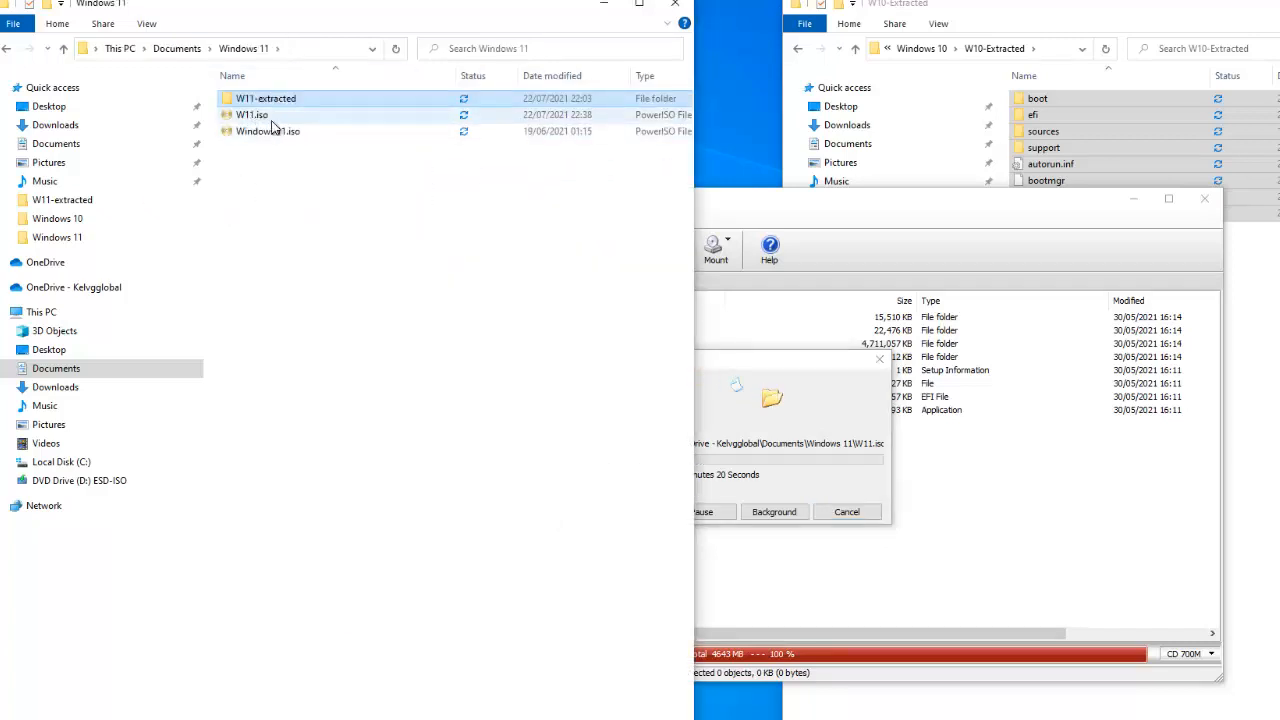
left_click(782, 421)
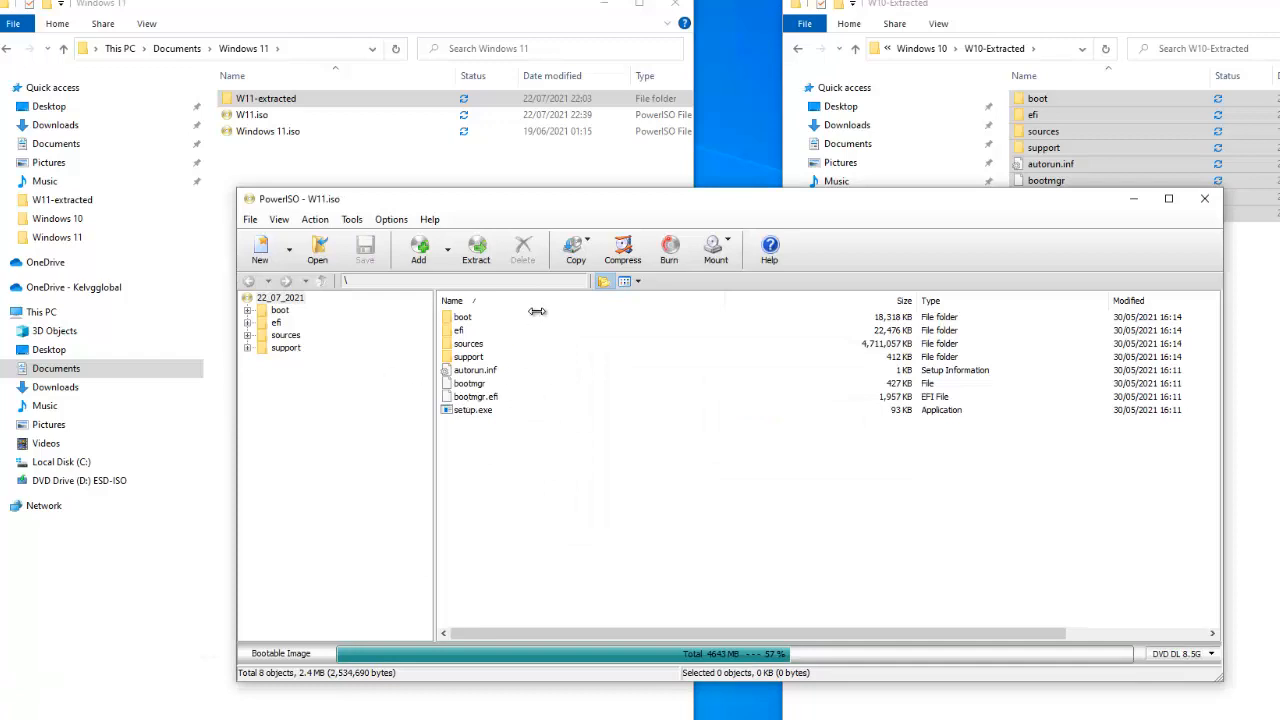
left_click(1206, 199)
Maximize the Windows 11 folder window and open W11.iso with PowerISO to examine its contents
left_click(380, 117)
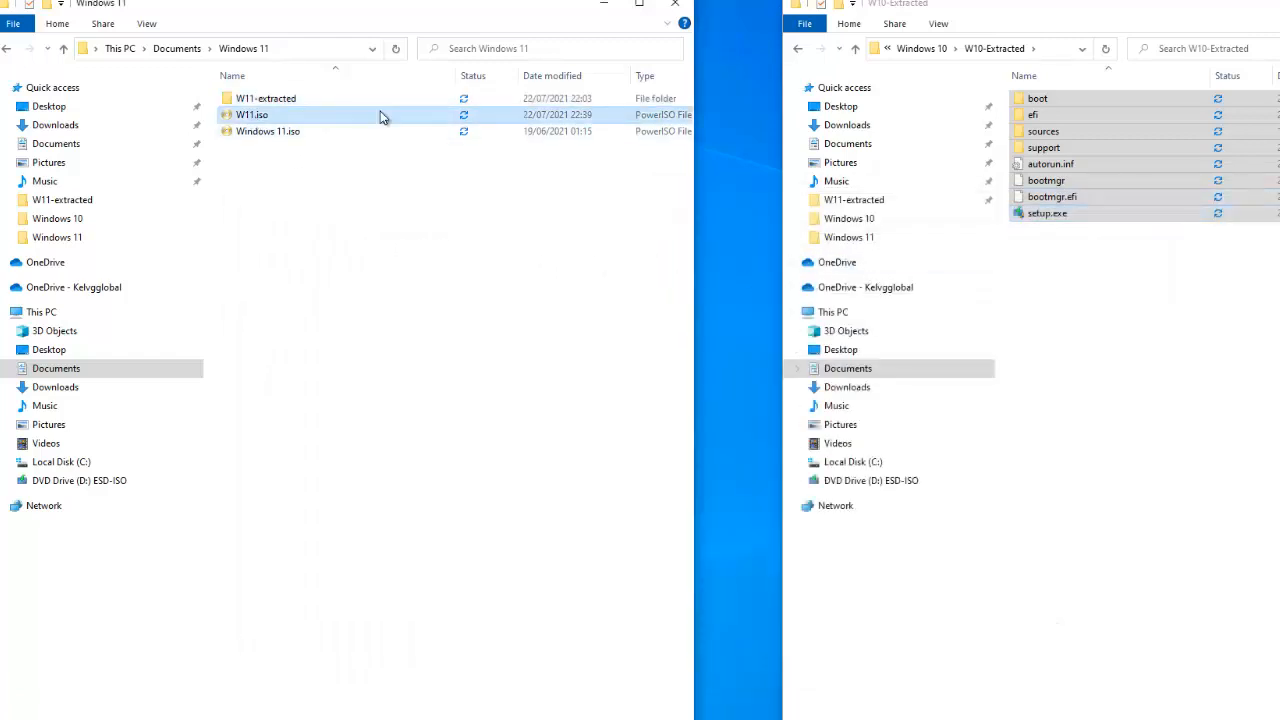
left_click(638, 4)
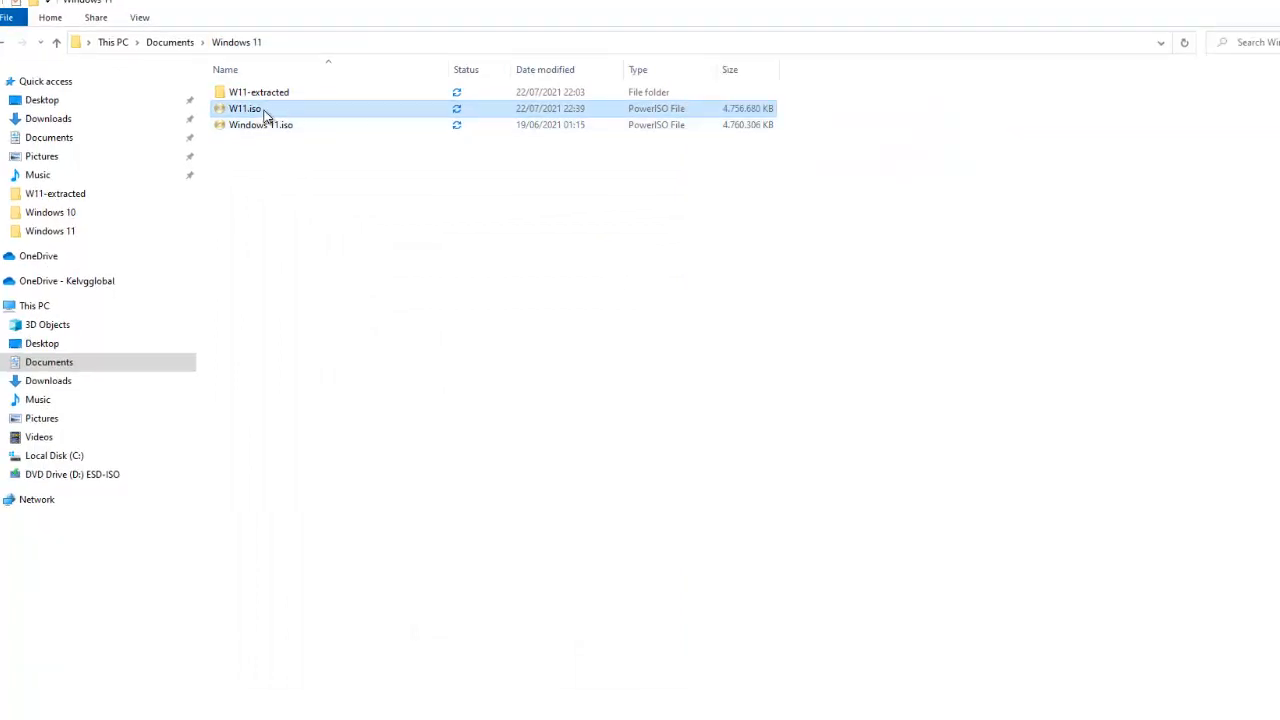
right_click(250, 109)
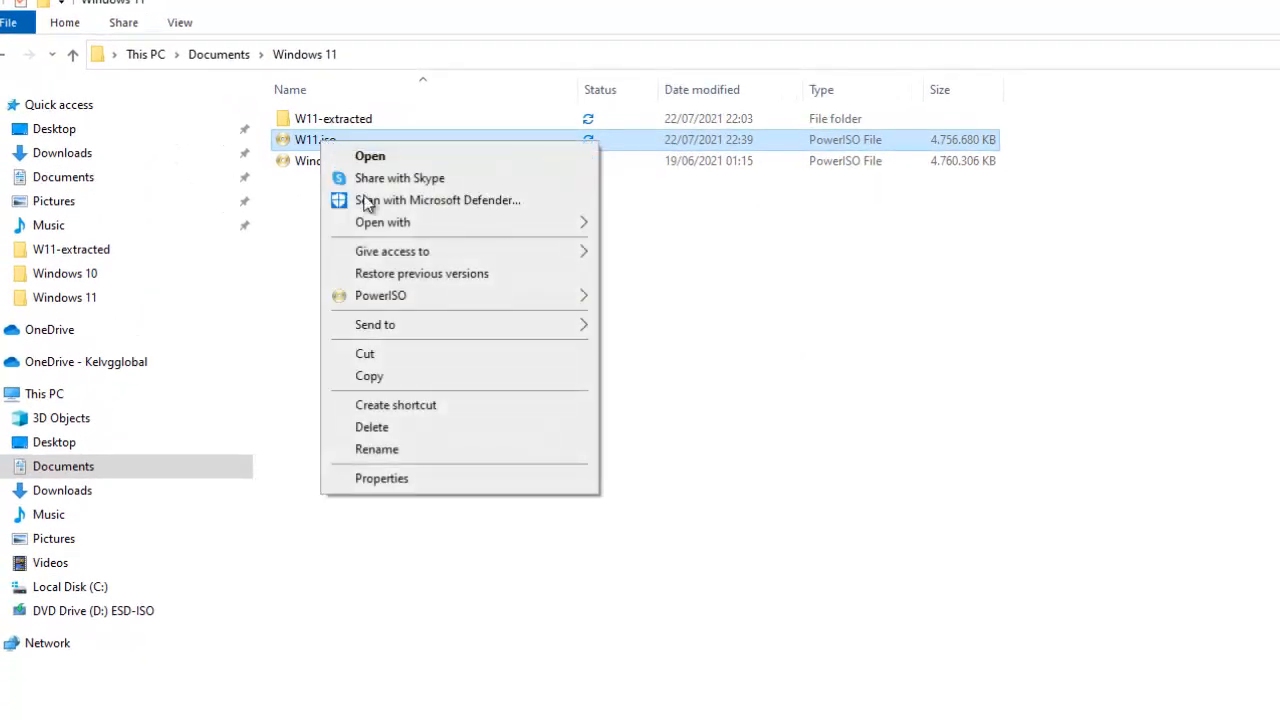
mouse_move(513, 296)
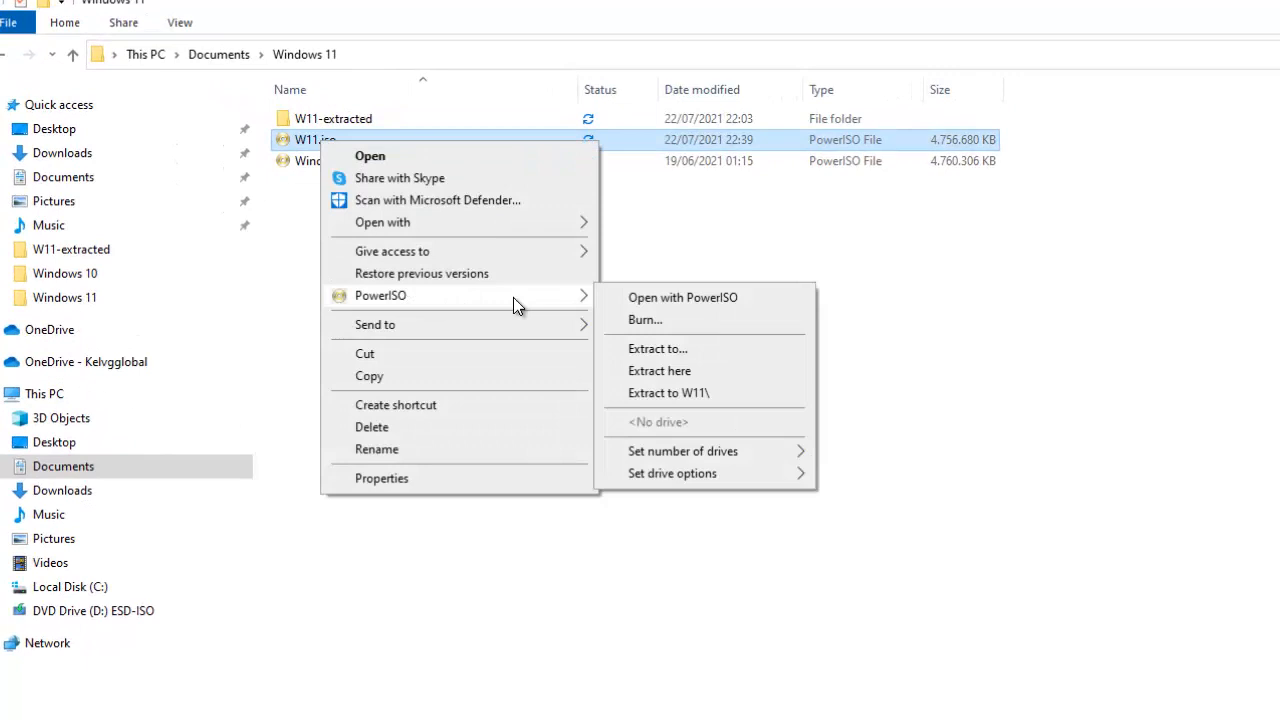
left_click(667, 297)
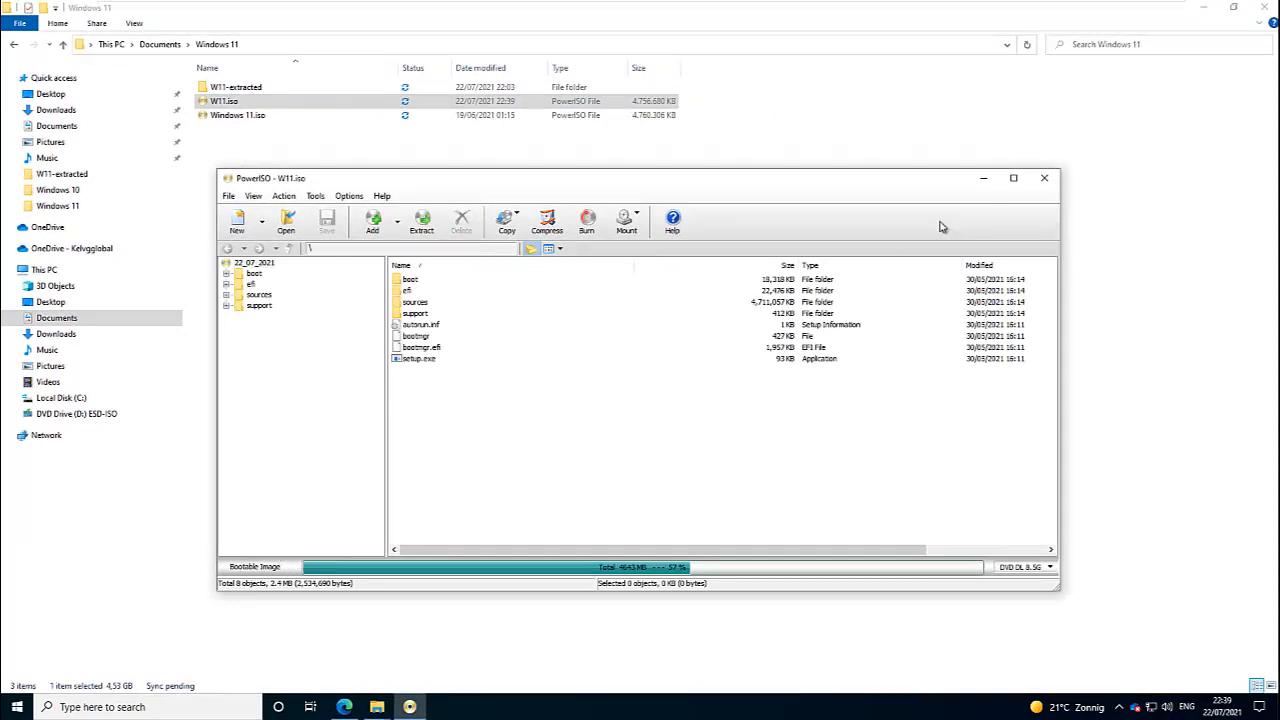
Close PowerISO and launch rufus-3.14.exe from the Downloads folder, allowing it to make changes to the device
left_click(1043, 180)
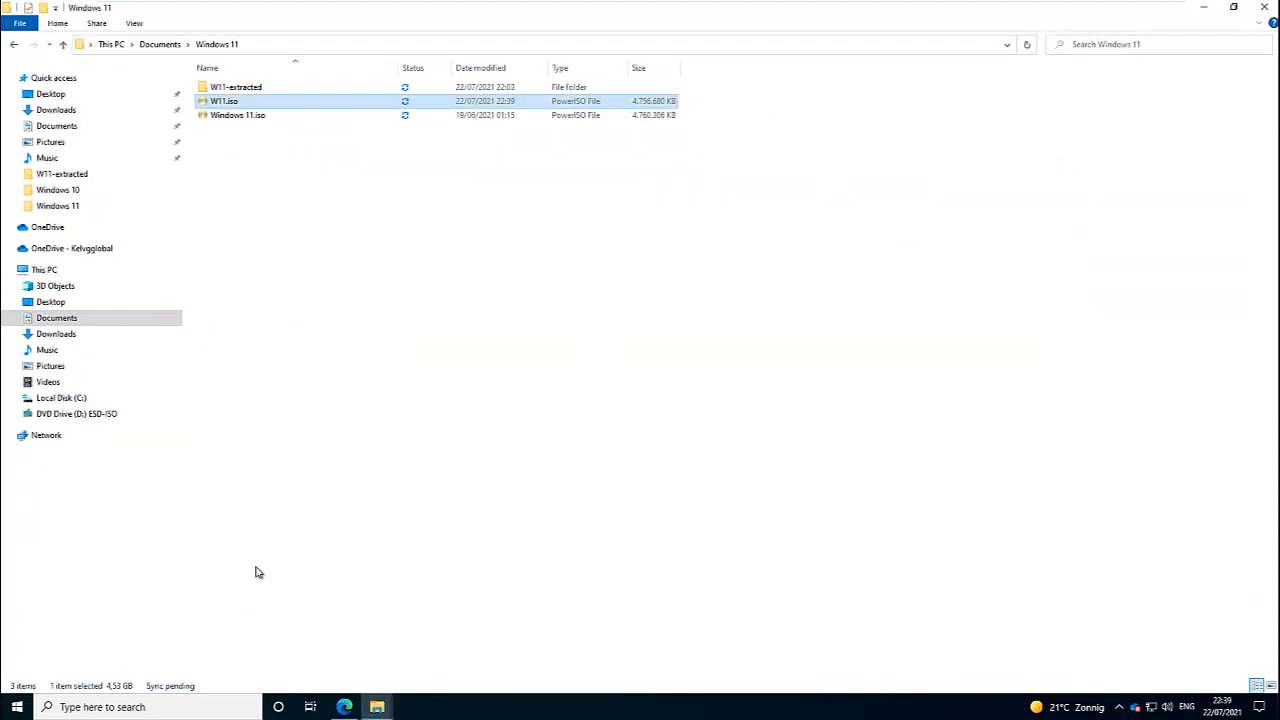
left_click(377, 706)
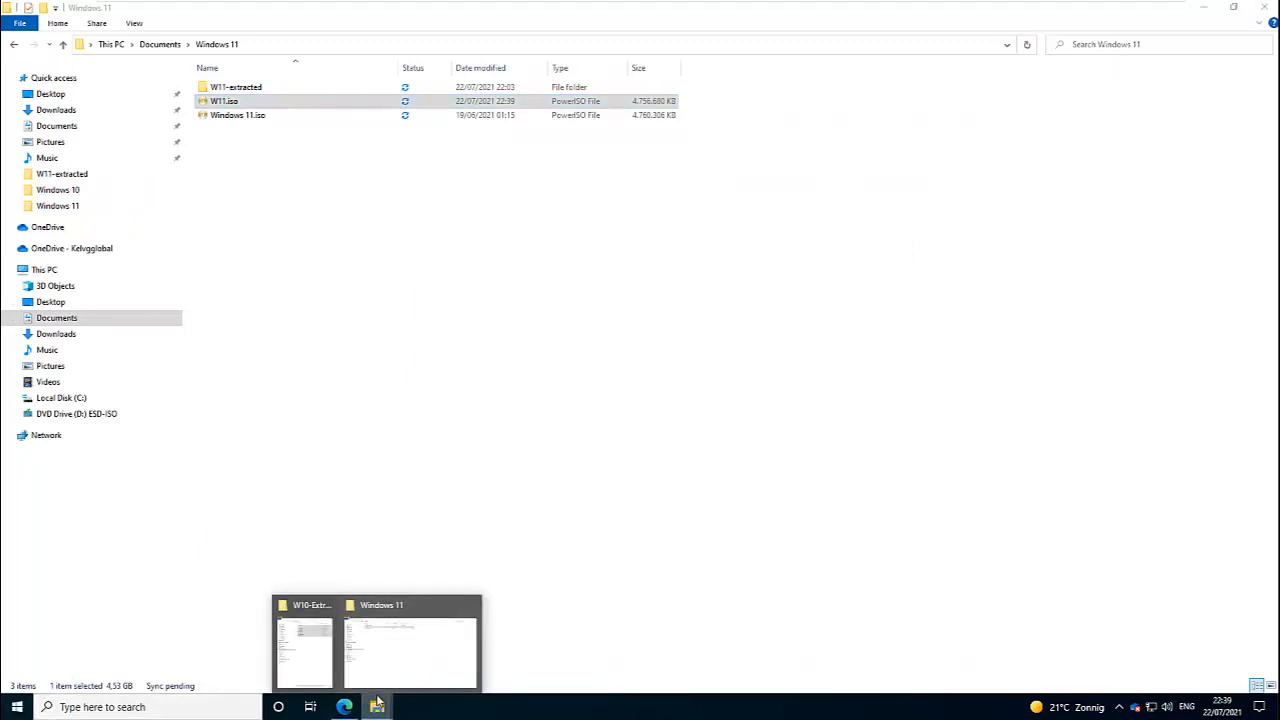
left_click(394, 641)
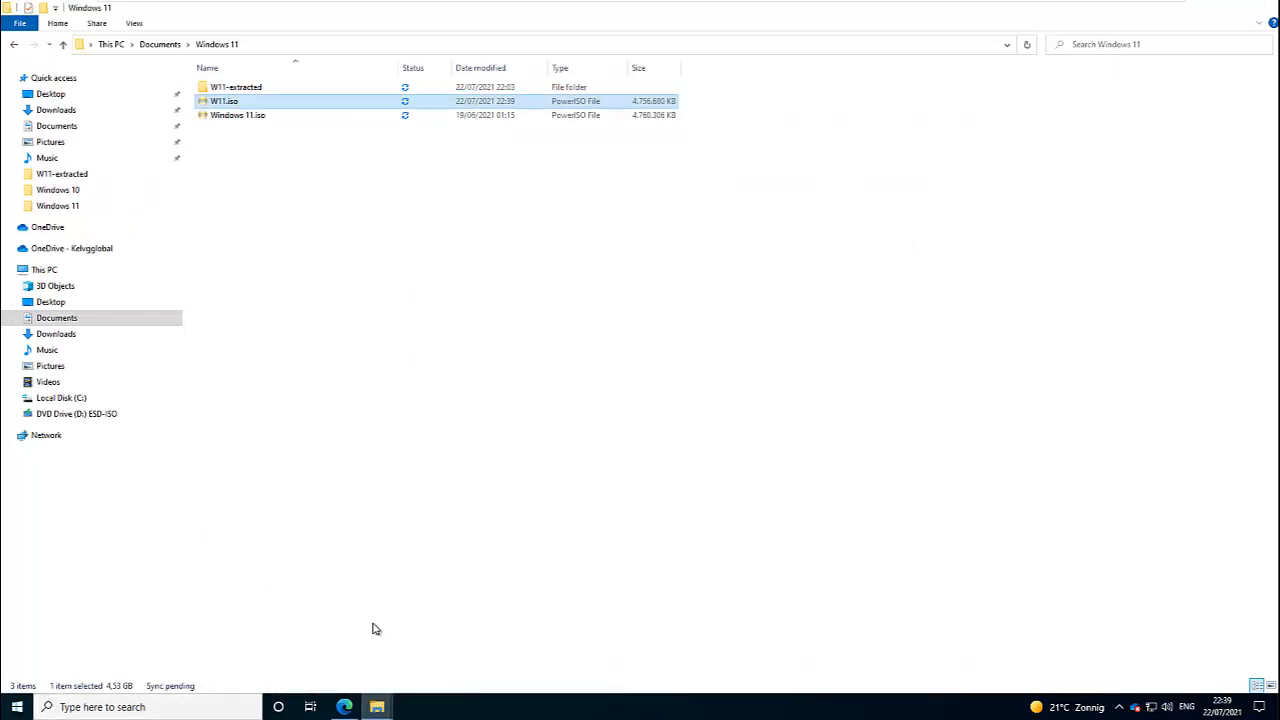
left_click(72, 126)
left_click(76, 110)
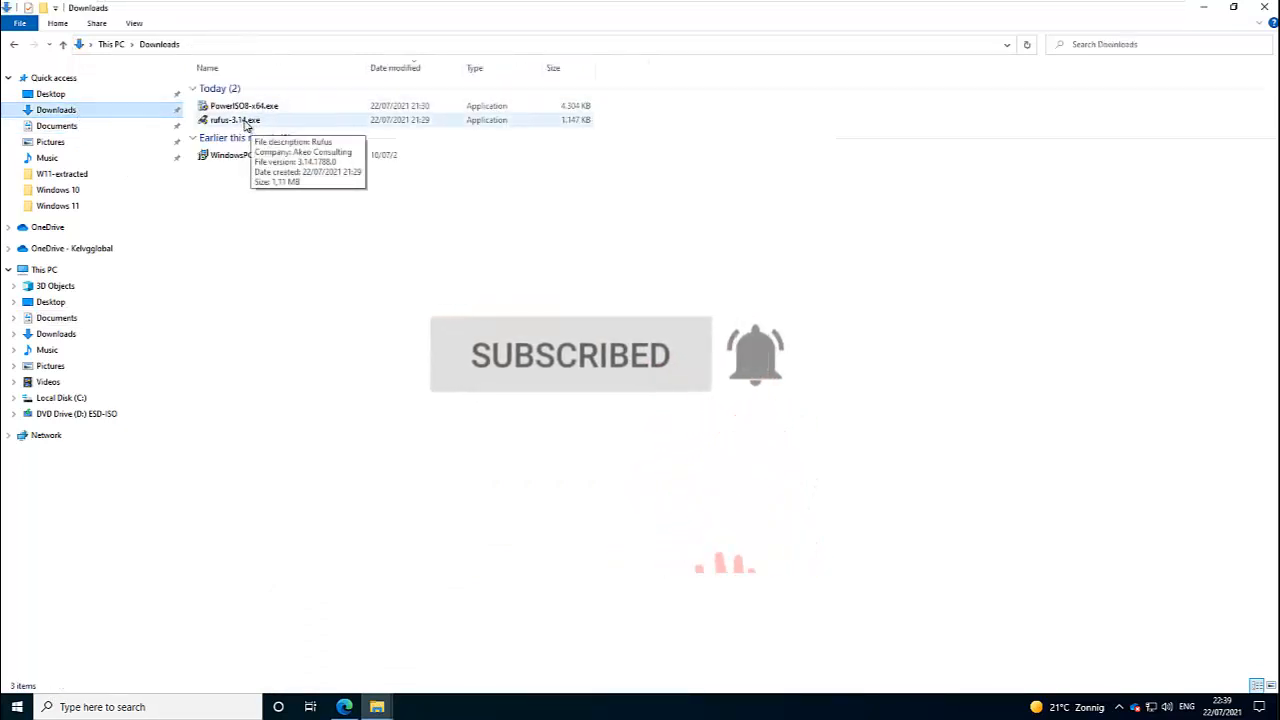
double_click(244, 121)
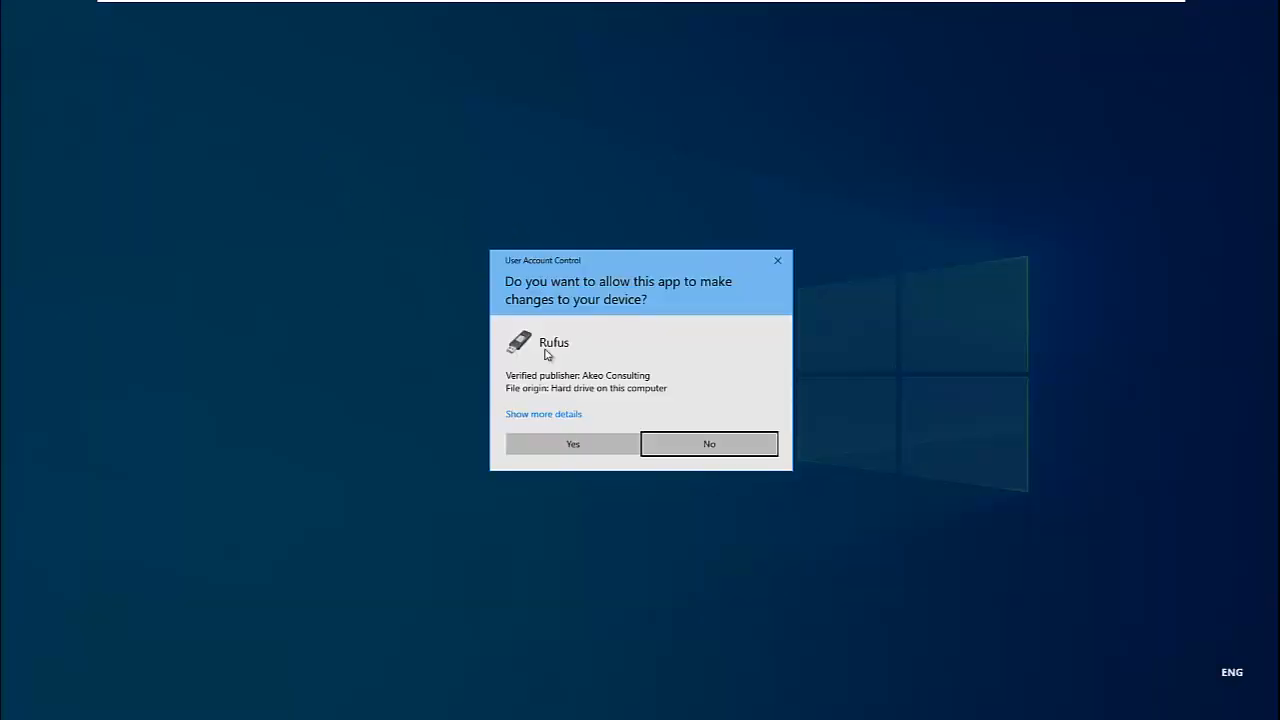
left_click(572, 447)
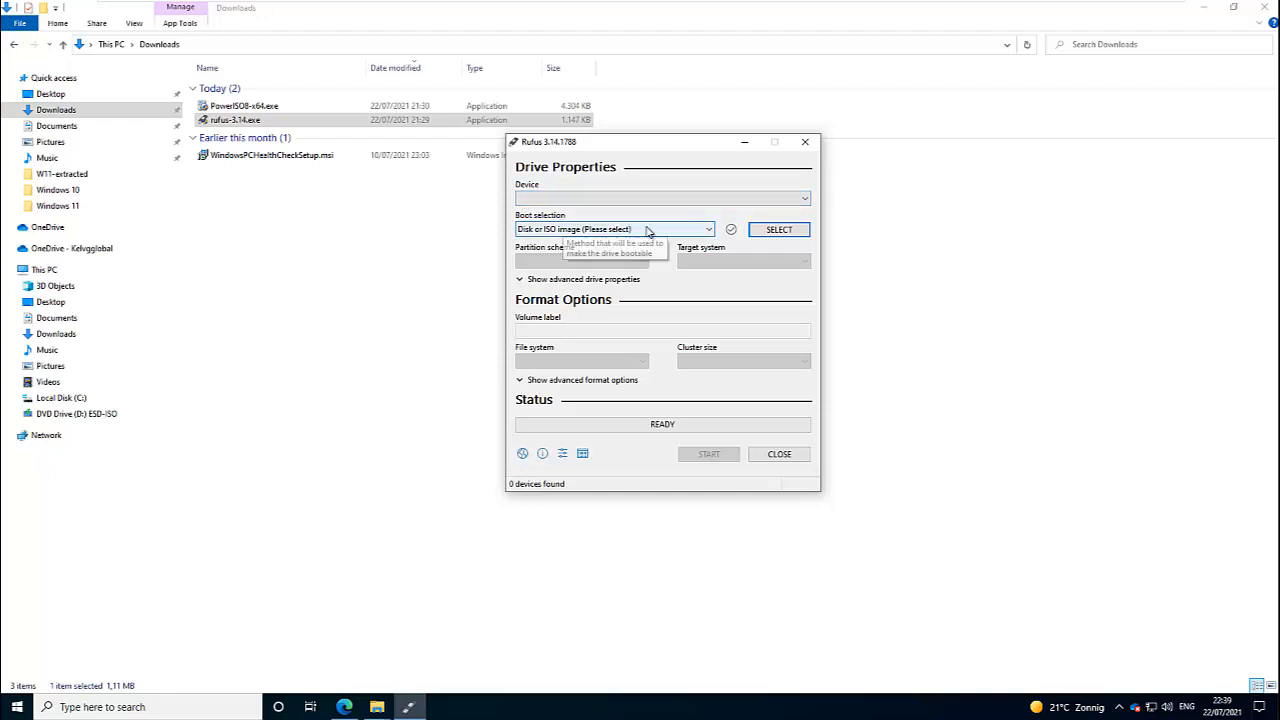
Examine the boot selection choices in Rufus, including the disk or ISO image option, and close Rufus
left_click(698, 234)
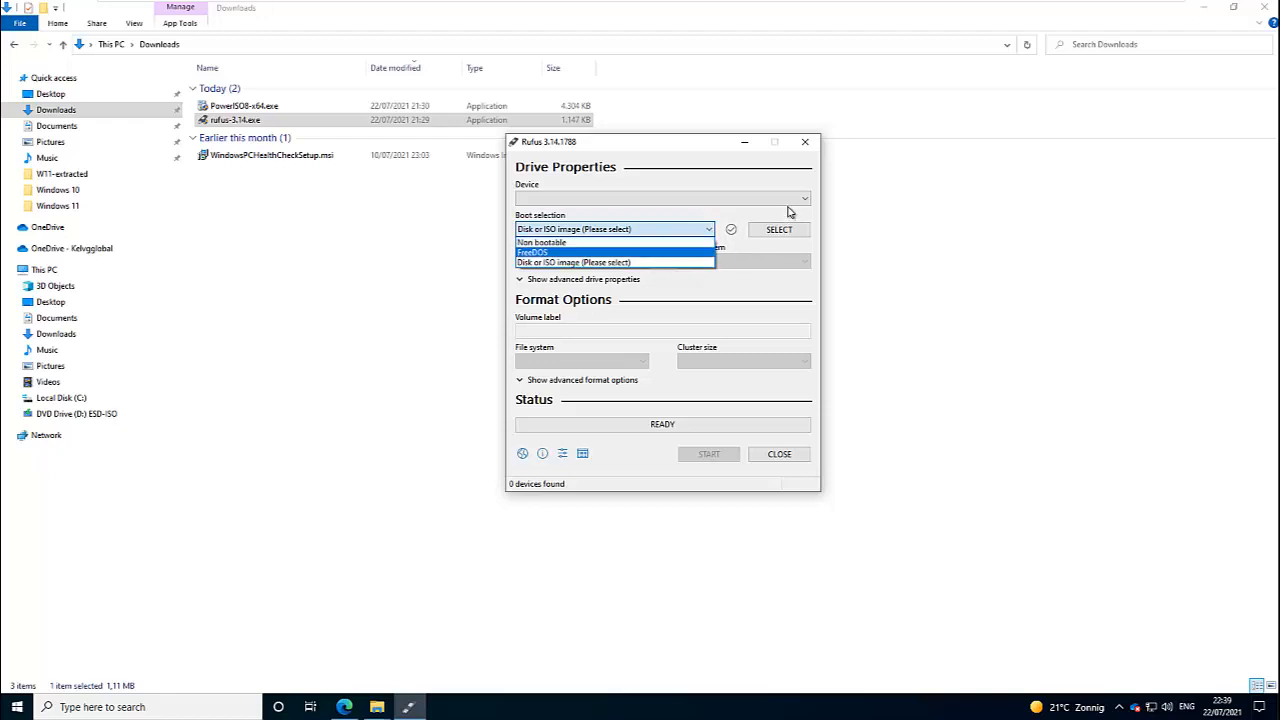
left_click(781, 229)
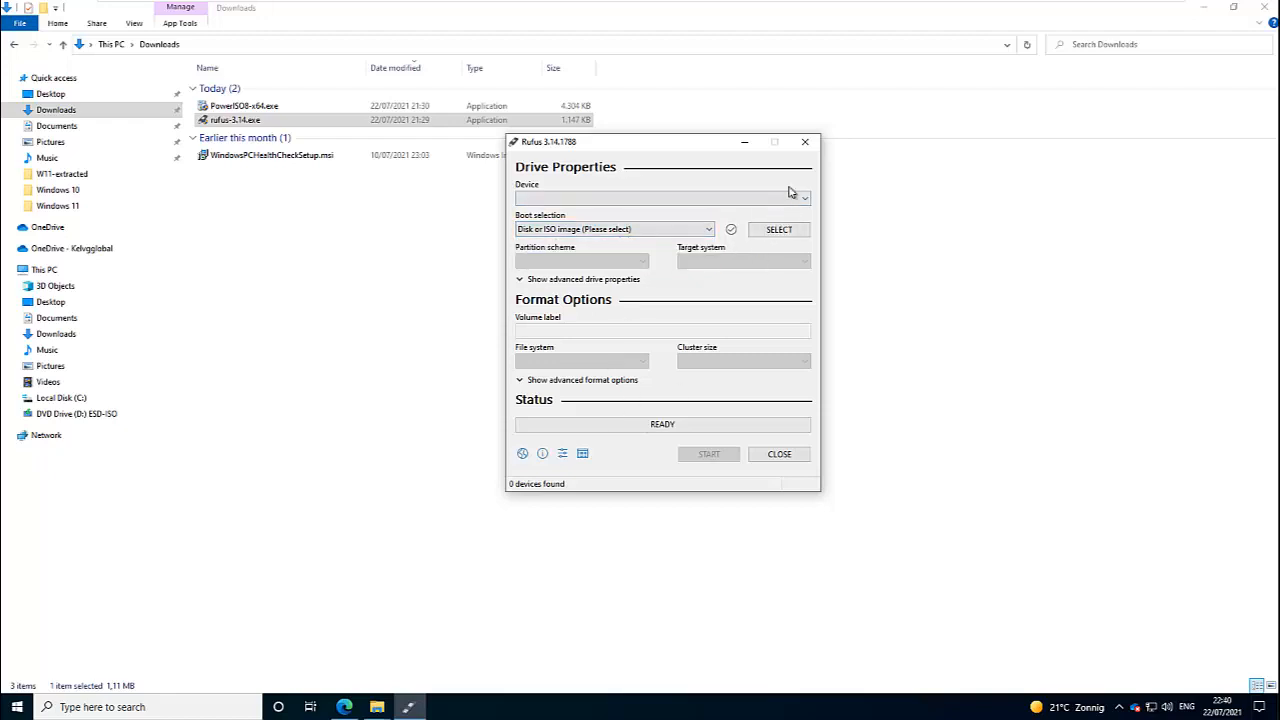
left_click(805, 142)
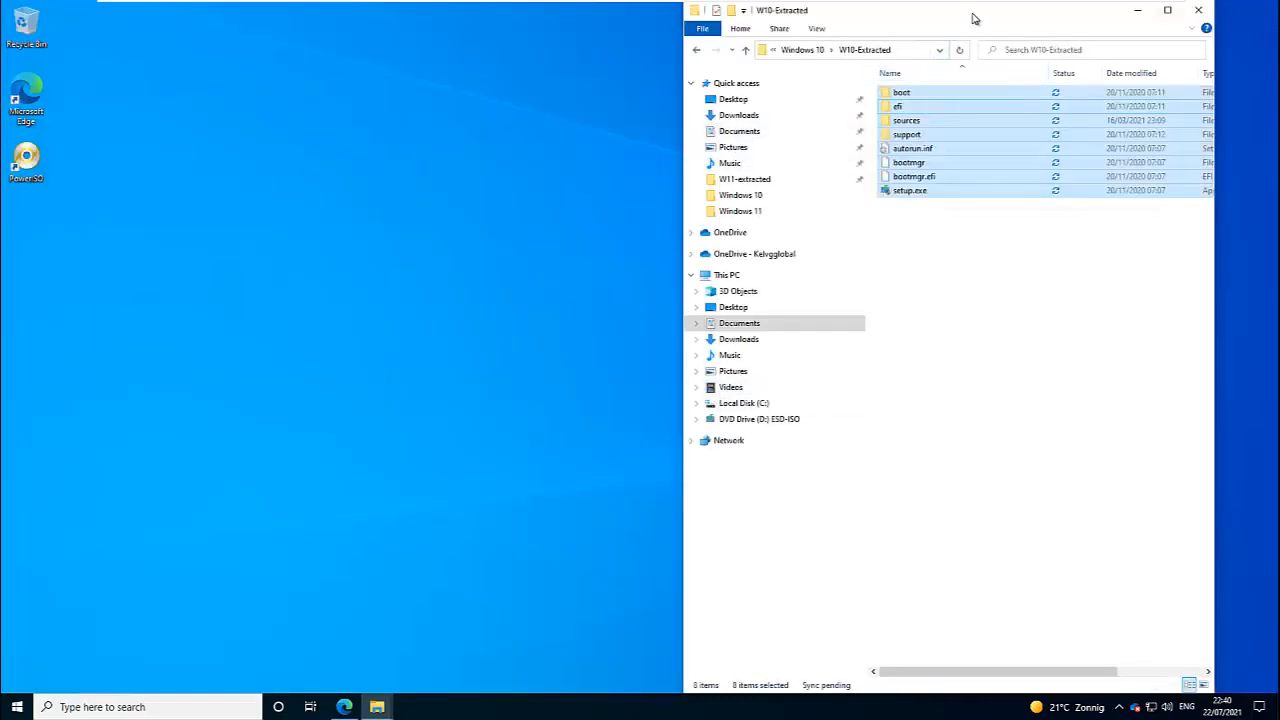
Maximize the W10-Extracted window, go to the Windows 11 folder in Documents and open W11.iso
left_click(1167, 11)
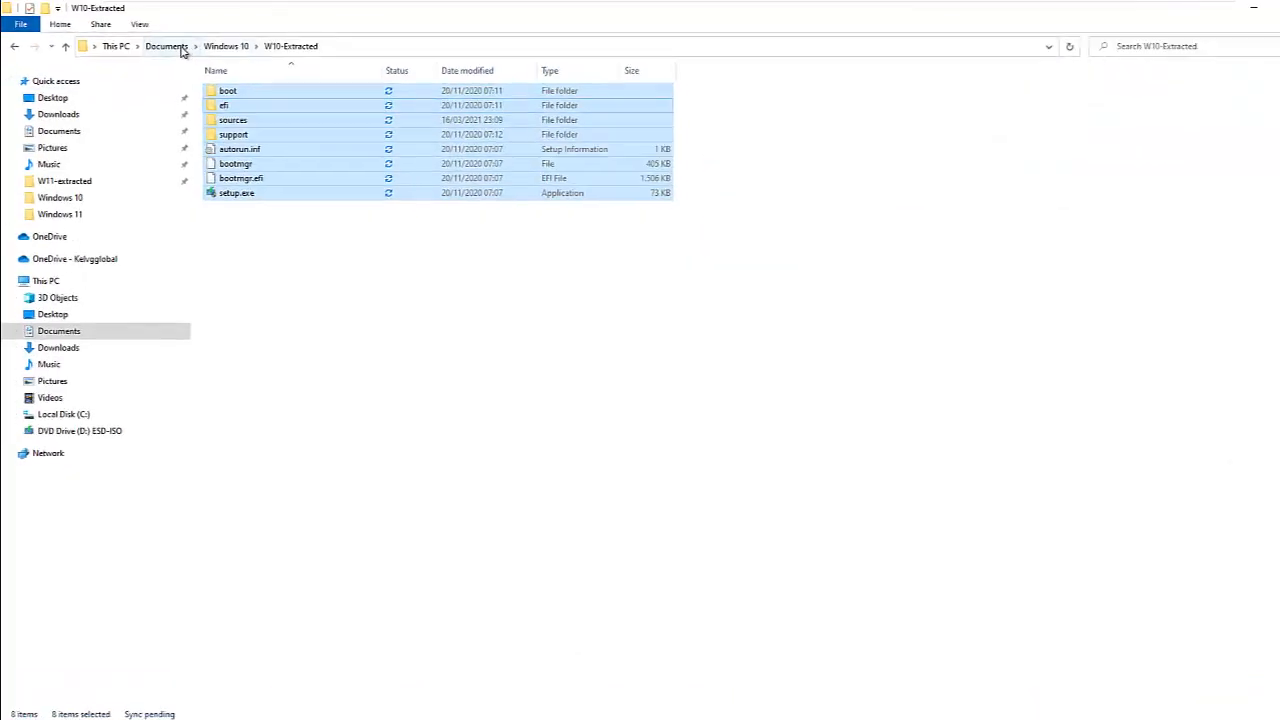
left_click(271, 57)
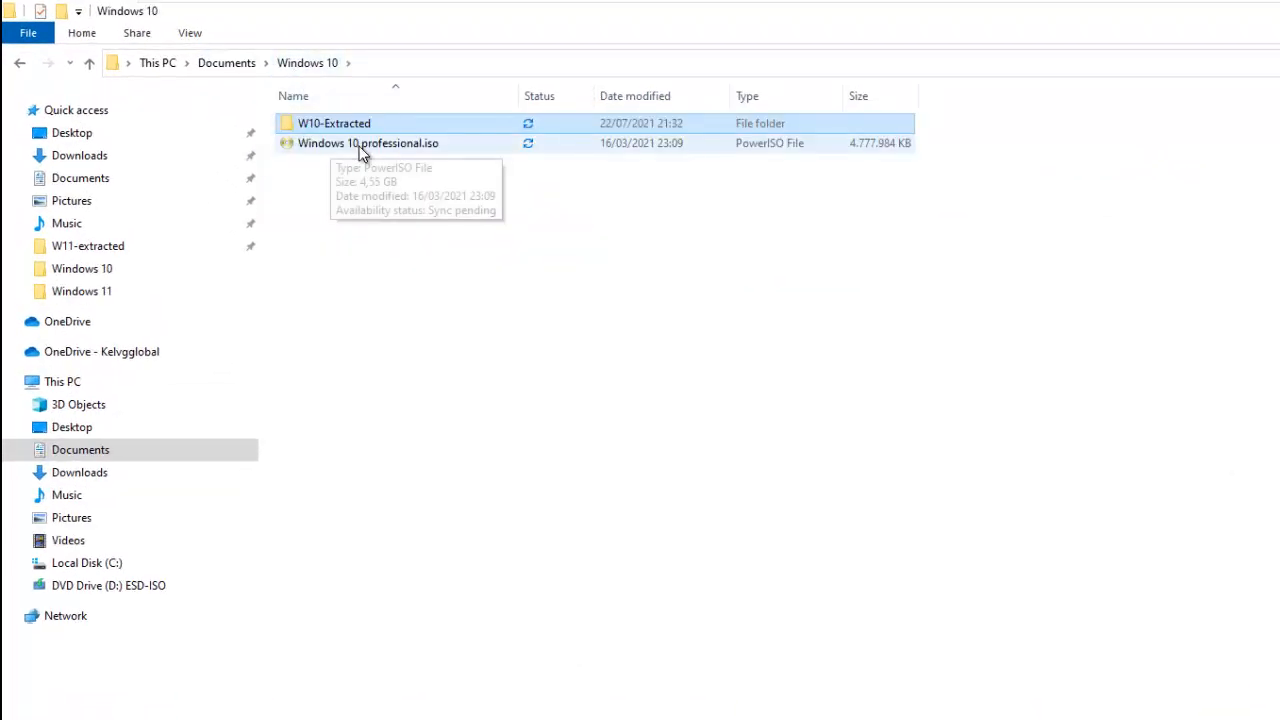
left_click(229, 63)
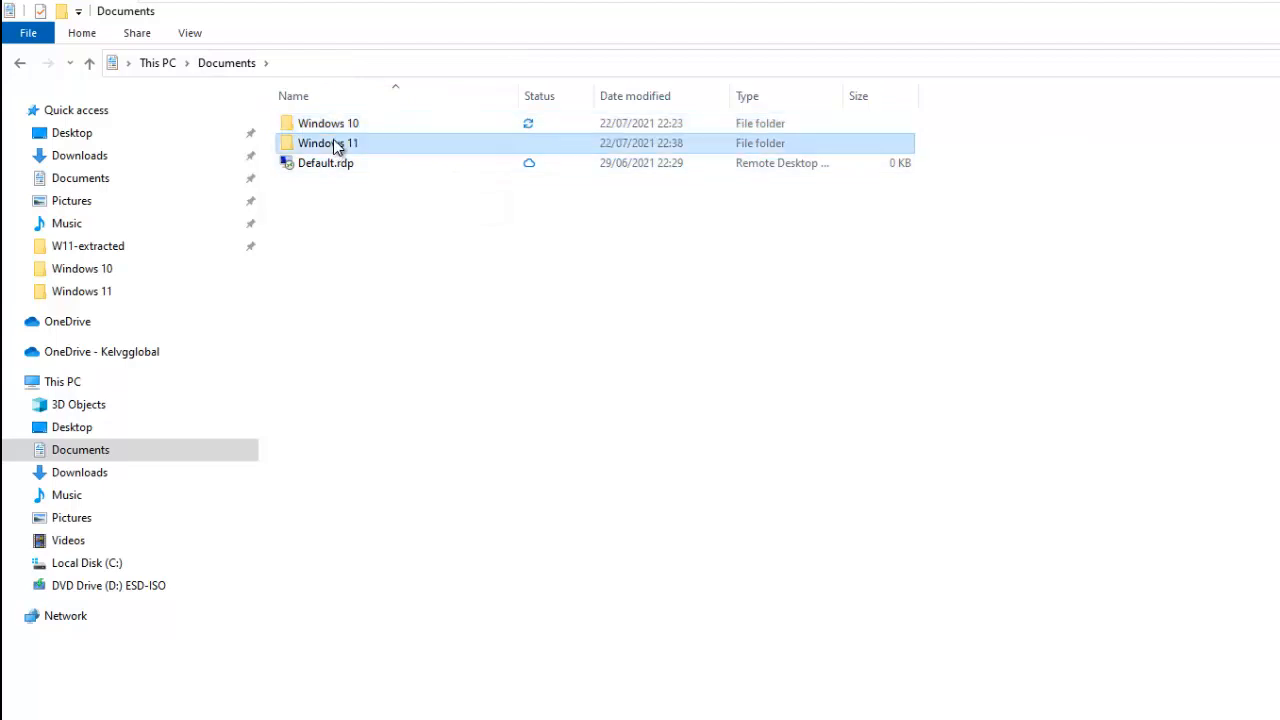
double_click(332, 143)
double_click(322, 146)
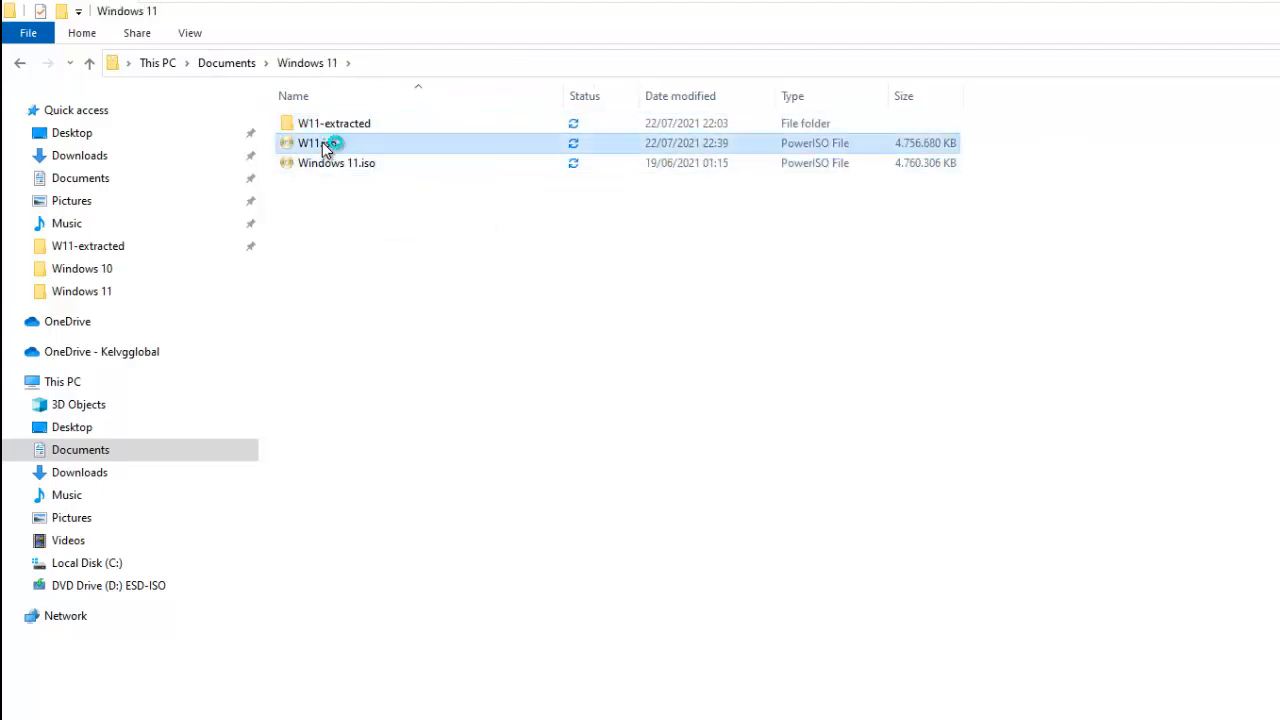